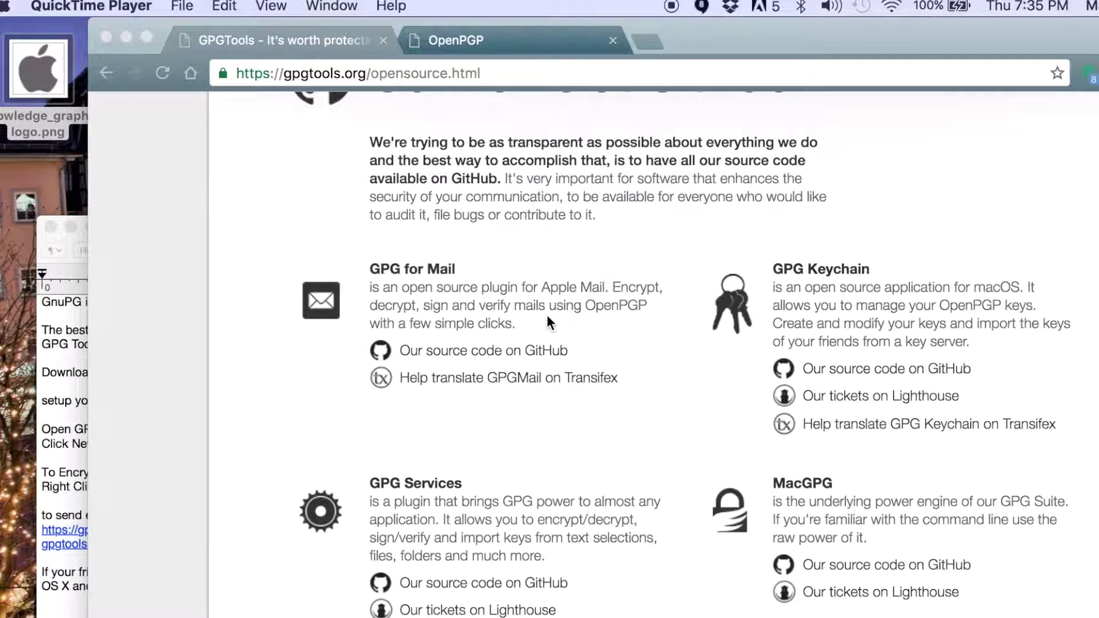
Compare the OpenPGP page with the GPGTools open-source page, selecting the OpenPGP heading.
scroll(548, 315, up, 10)
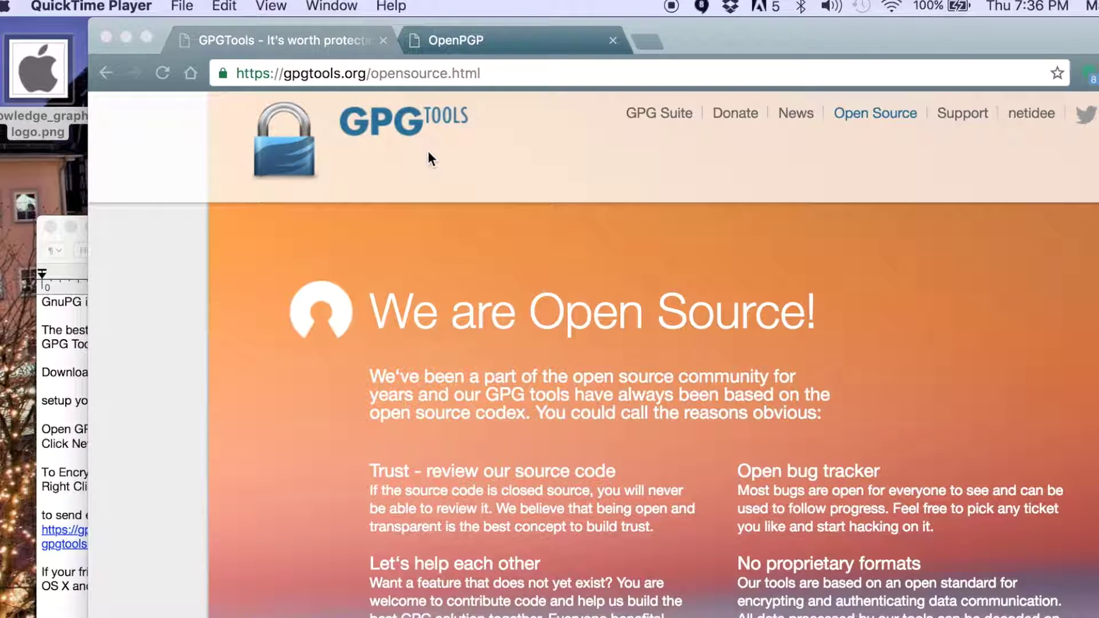
click(504, 38)
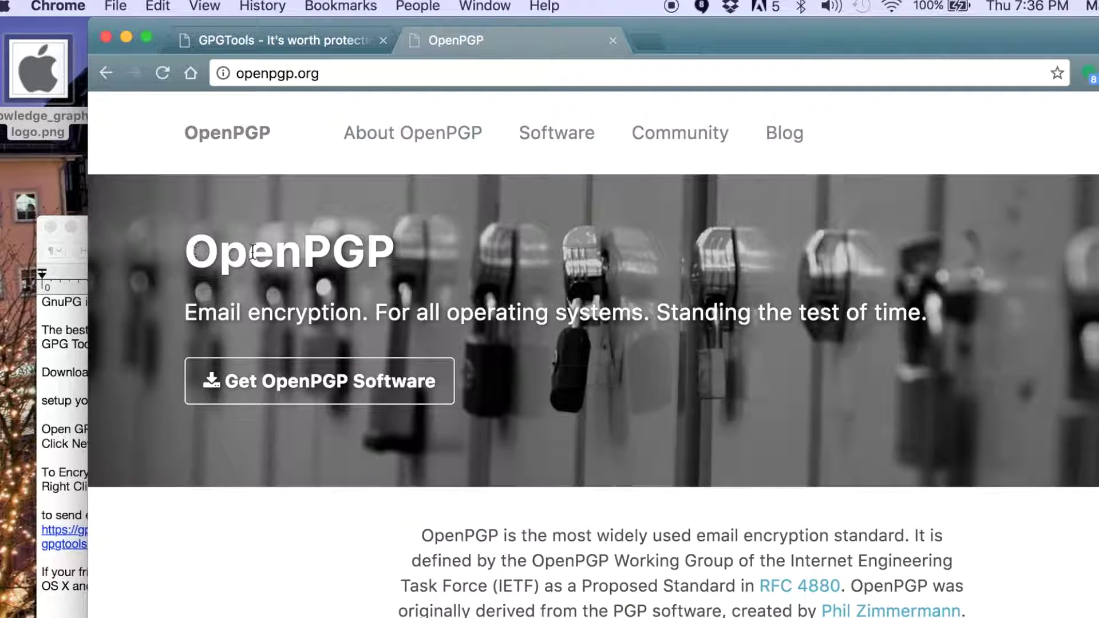
drag(188, 252, 480, 252)
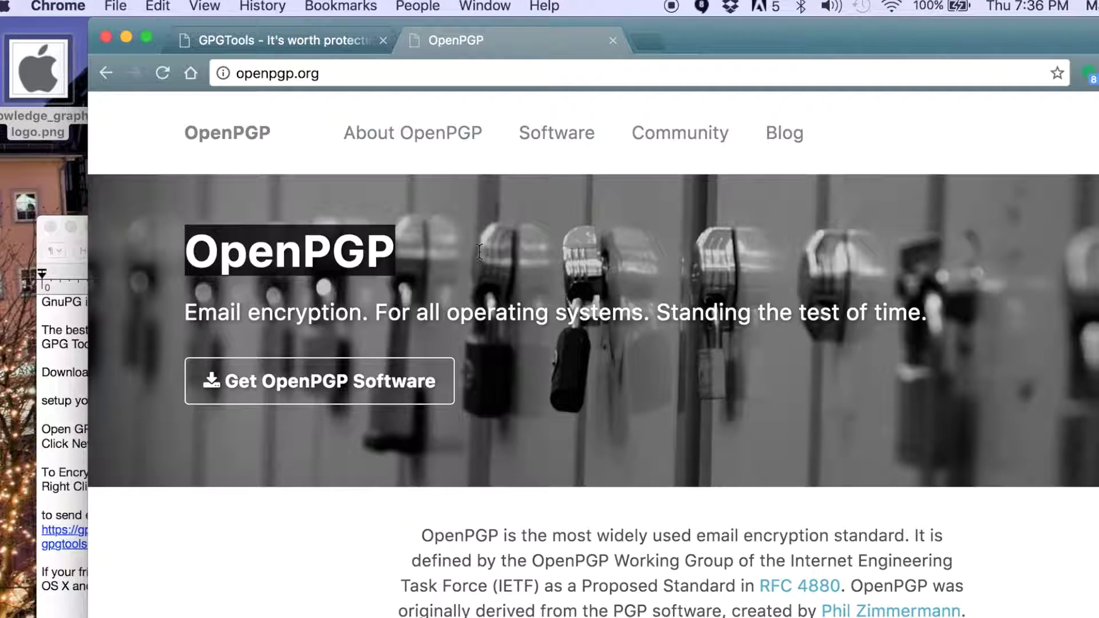
click(335, 34)
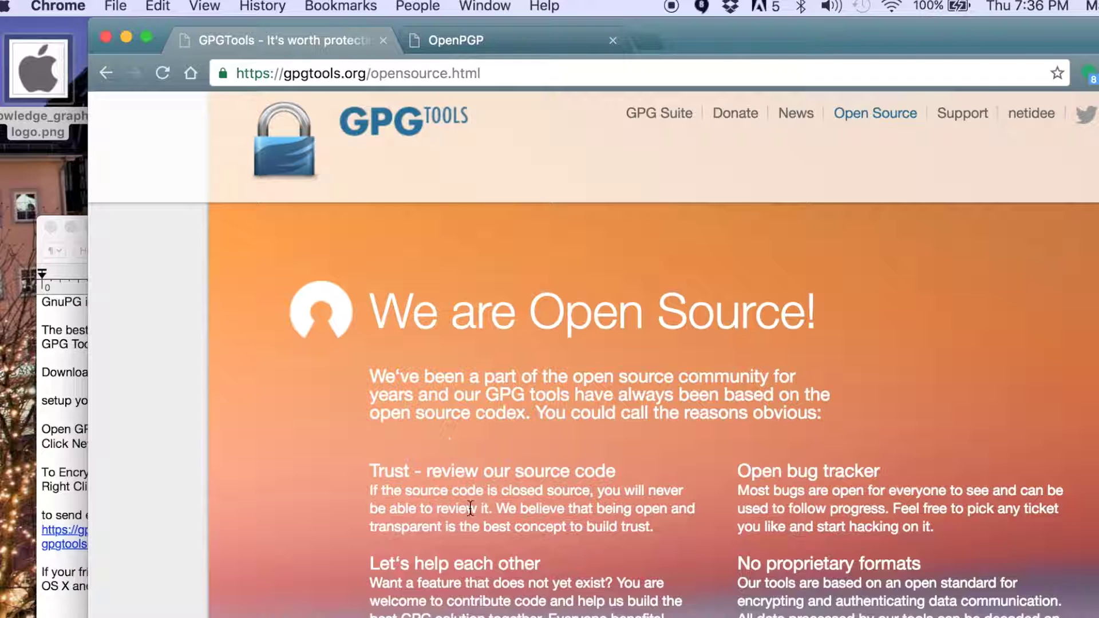
click(527, 40)
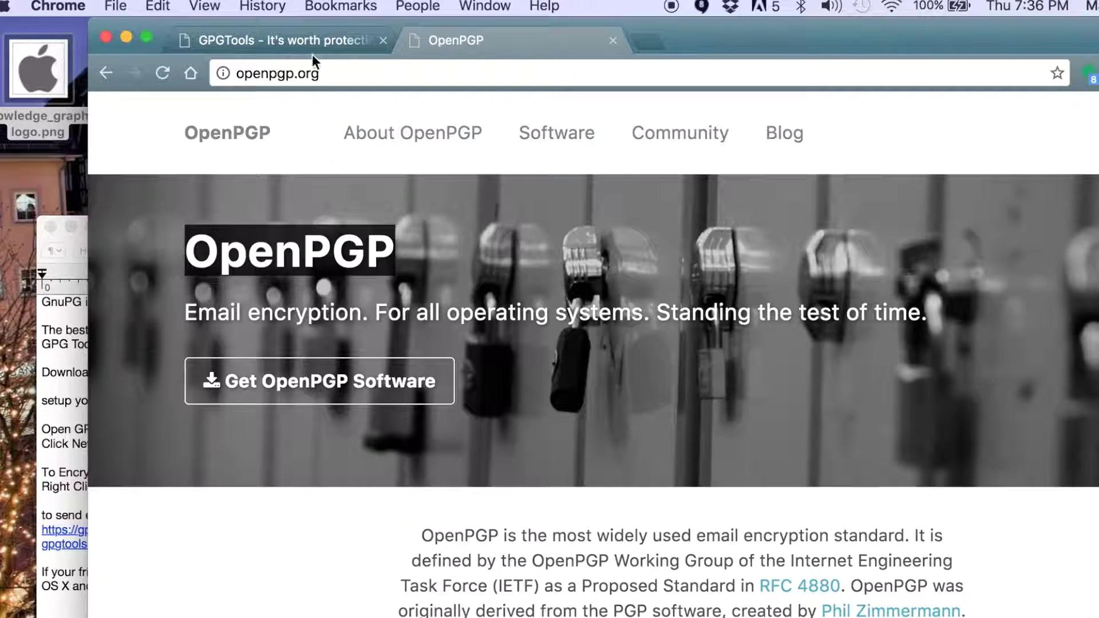
click(294, 38)
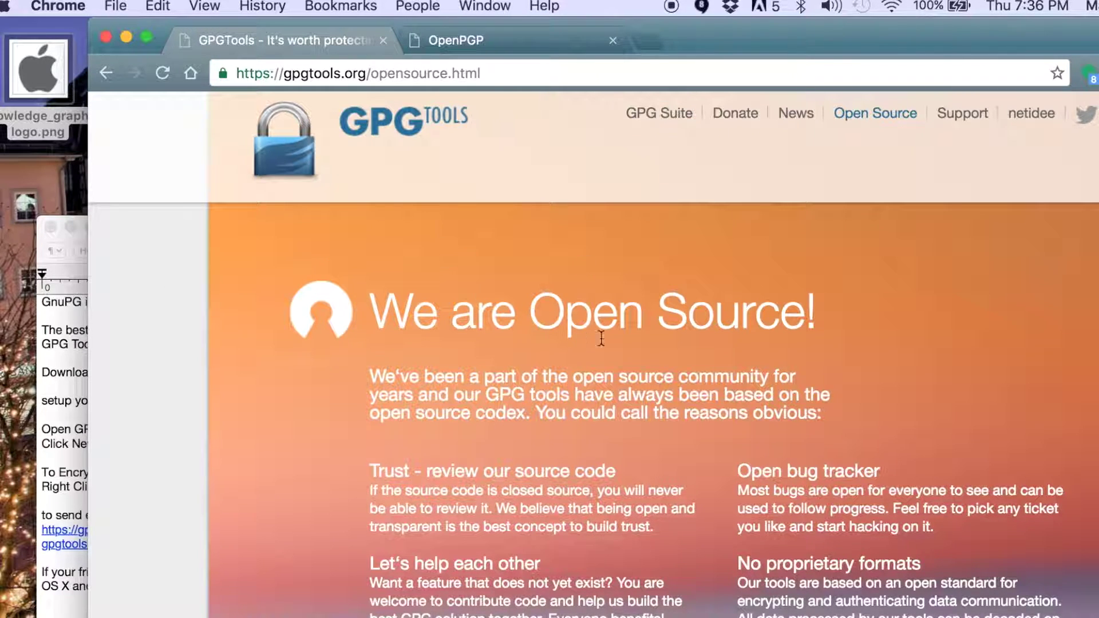
scroll(743, 303, down, 15)
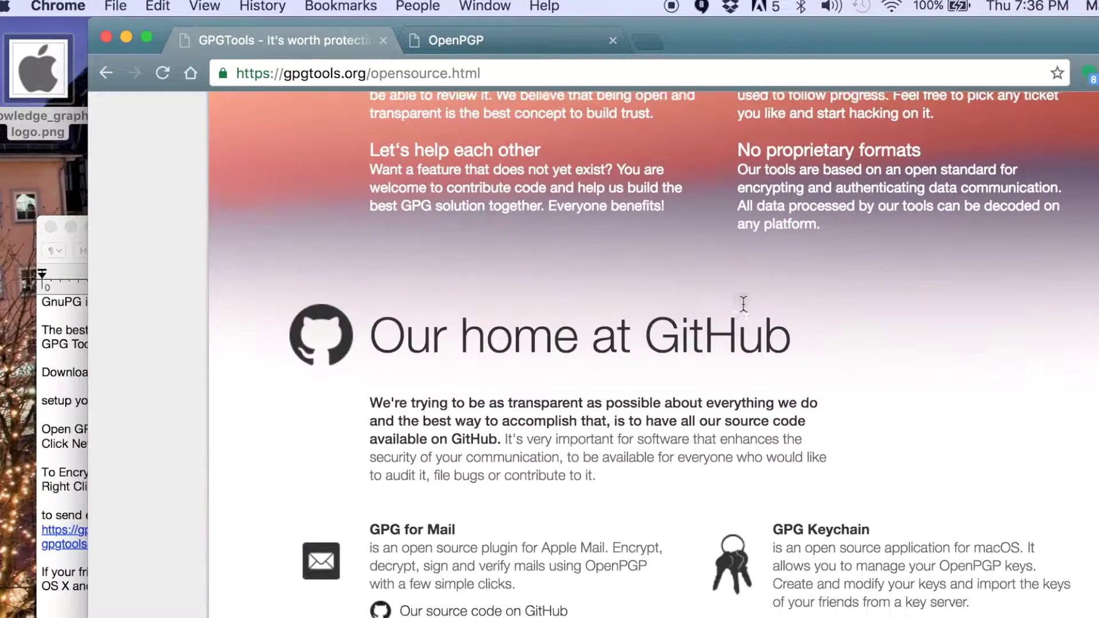
scroll(743, 306, up, 8)
scroll(743, 303, up, 10)
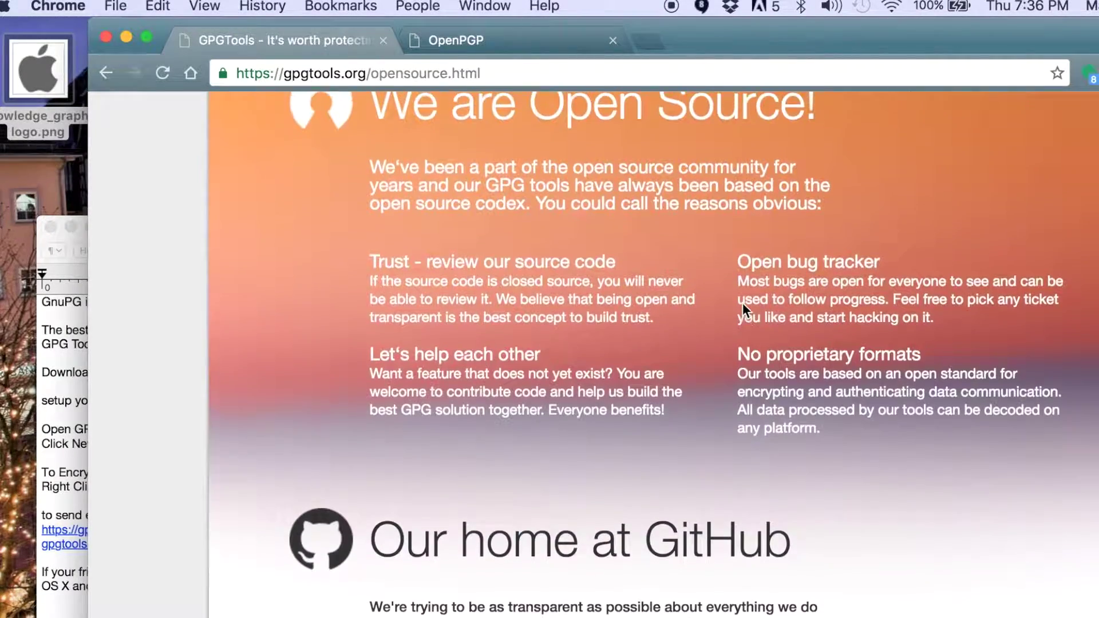
Start the GPG Suite 2016.10 download from the gpgtools.org home page, then bring up Spotlight.
click(424, 121)
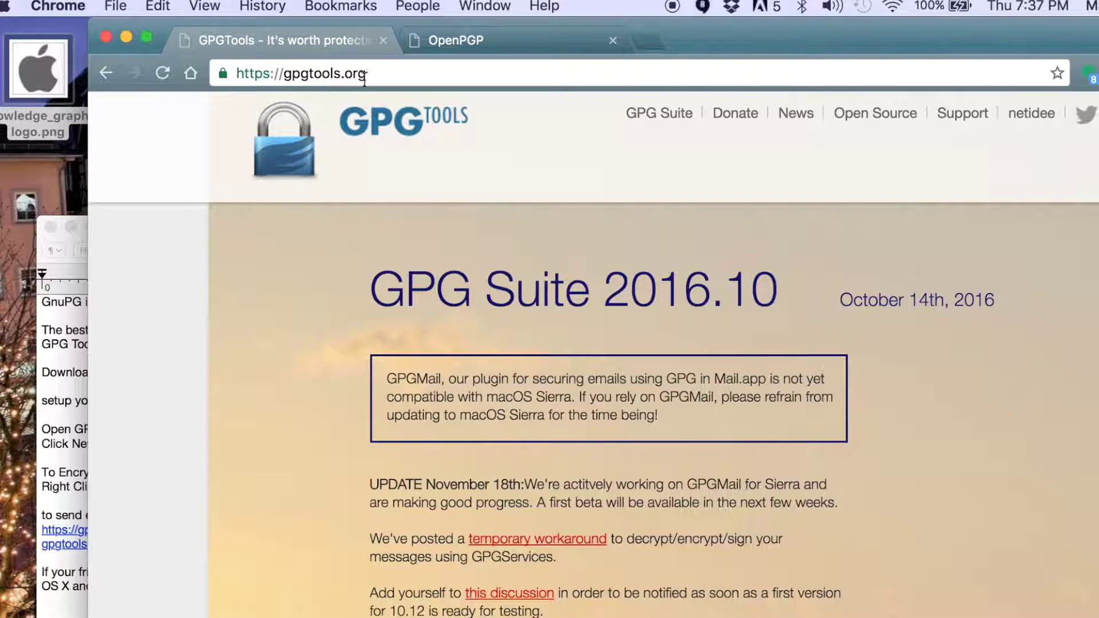
scroll(605, 524, down, 5)
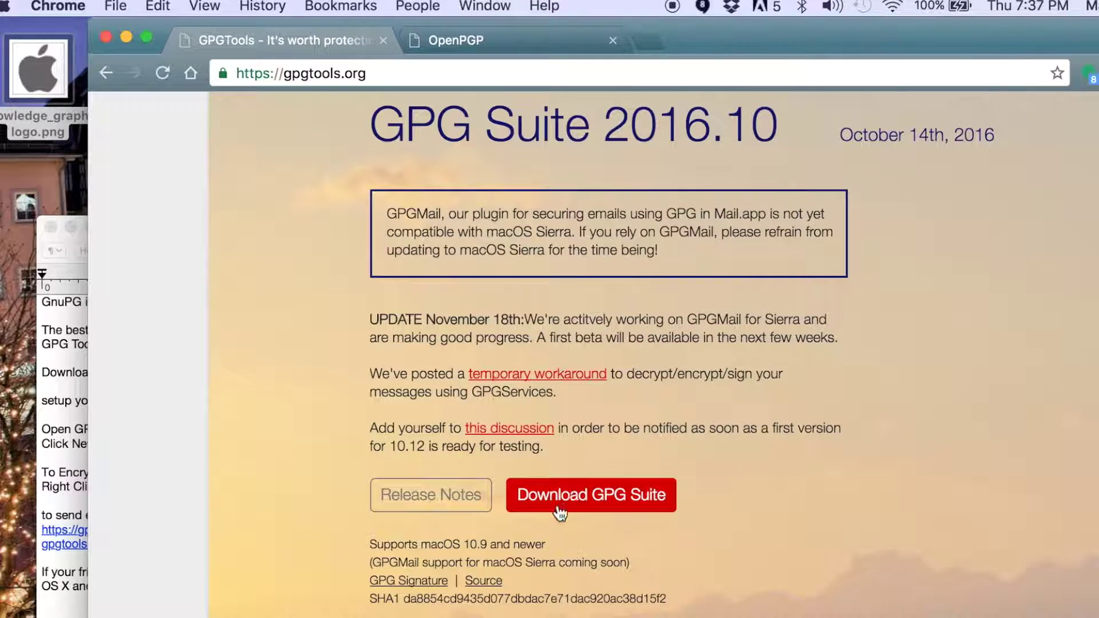
click(581, 502)
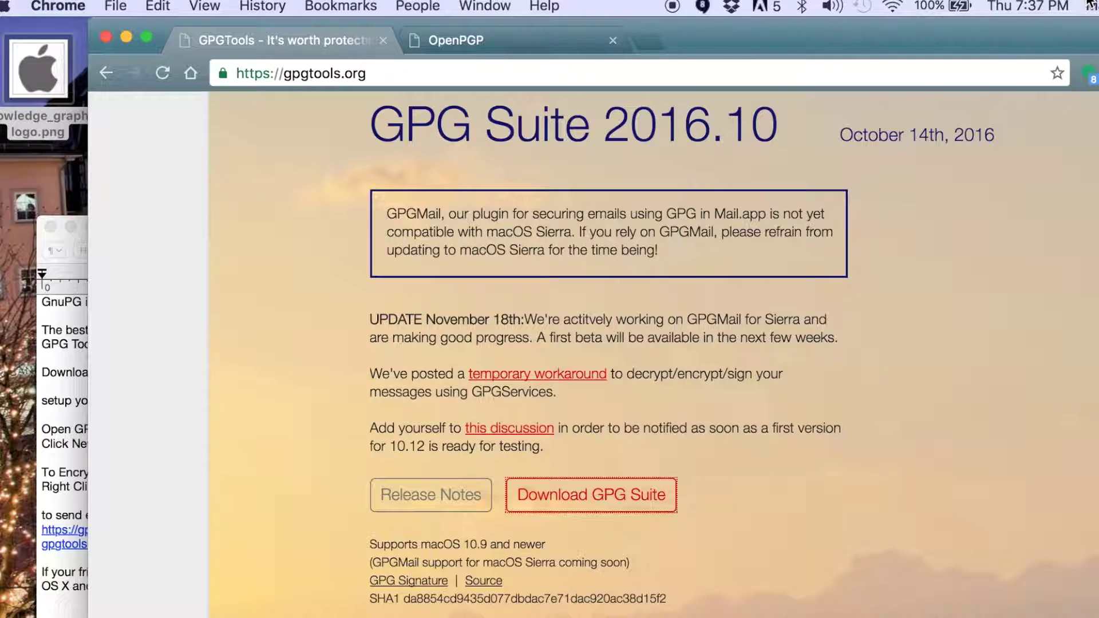
key(super+space)
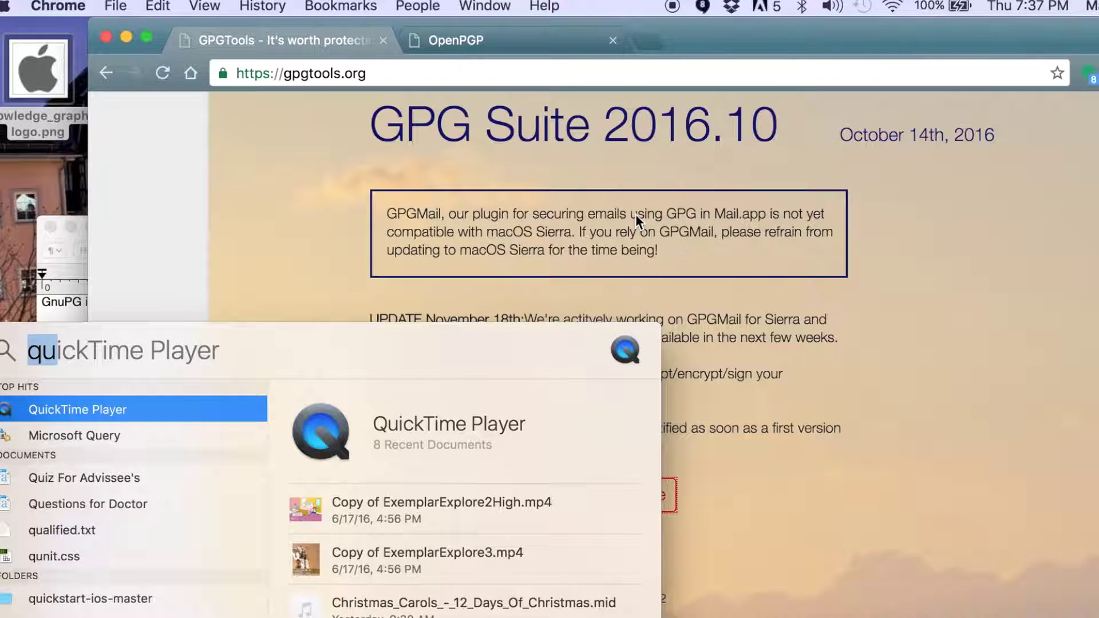
Search Spotlight for 'gpg' and launch GPG Keychain from the top hit.
text(gpgtoo)
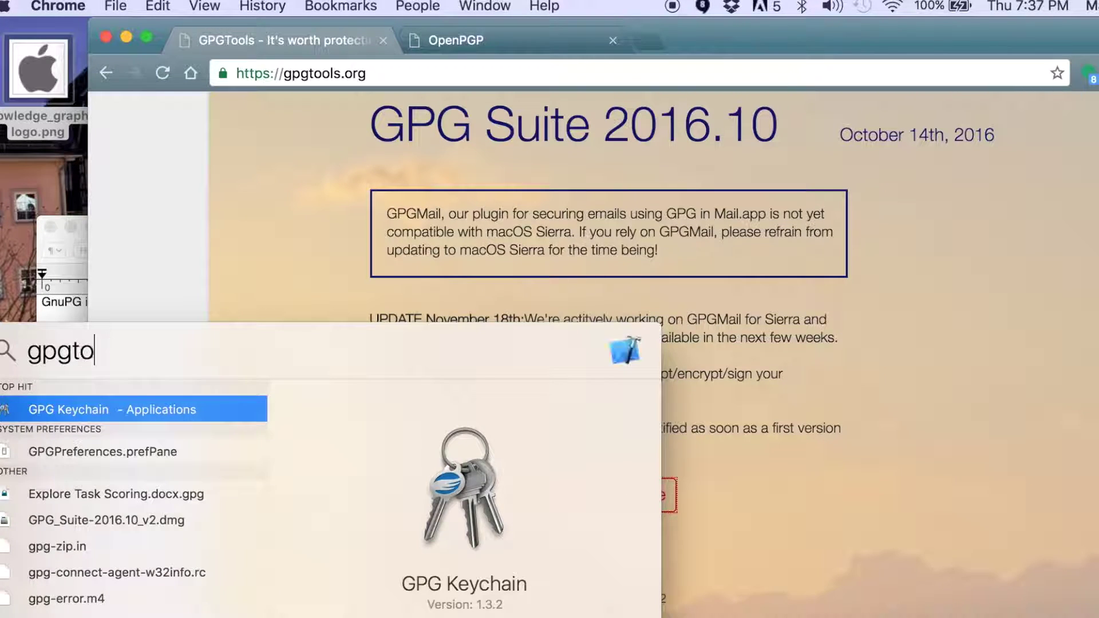
key(BackSpace)
key(BackSpace)
key(BackSpace)
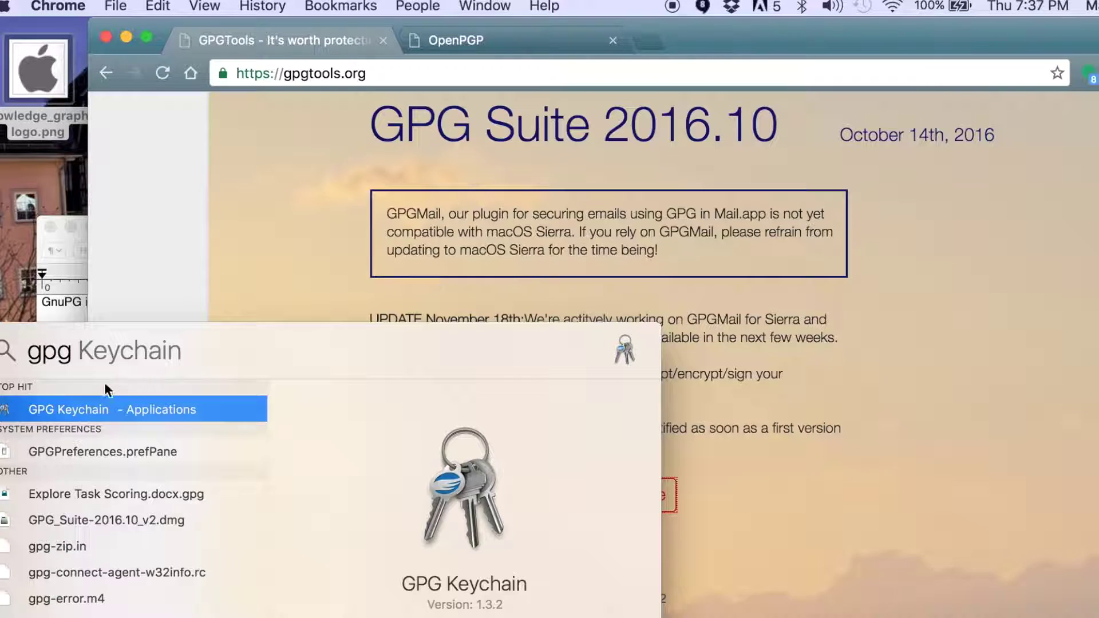
double_click(77, 407)
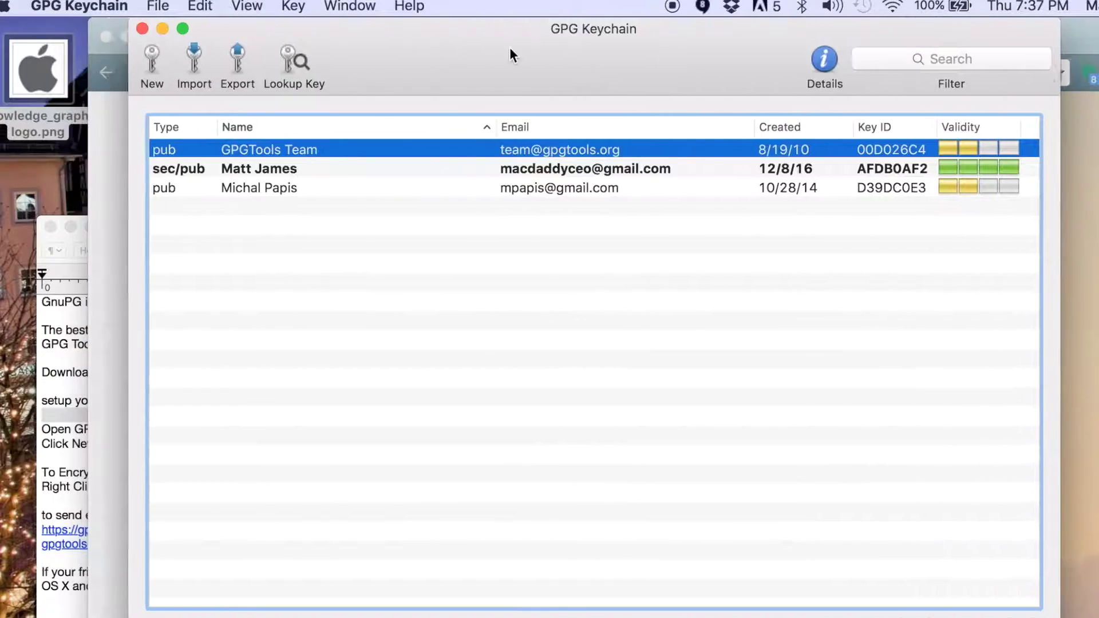
Drag the GPG Keychain window so the full list of keys is visible.
drag(510, 56, 407, 60)
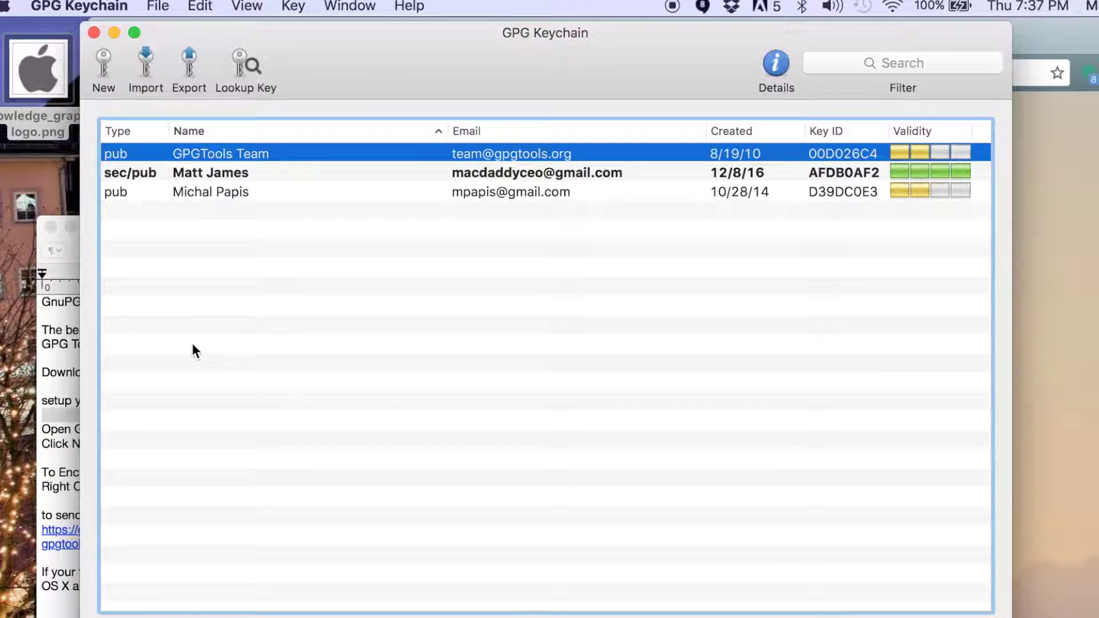
Start a new key pair with full name 'My Name' and the owner's e-mail address.
click(102, 72)
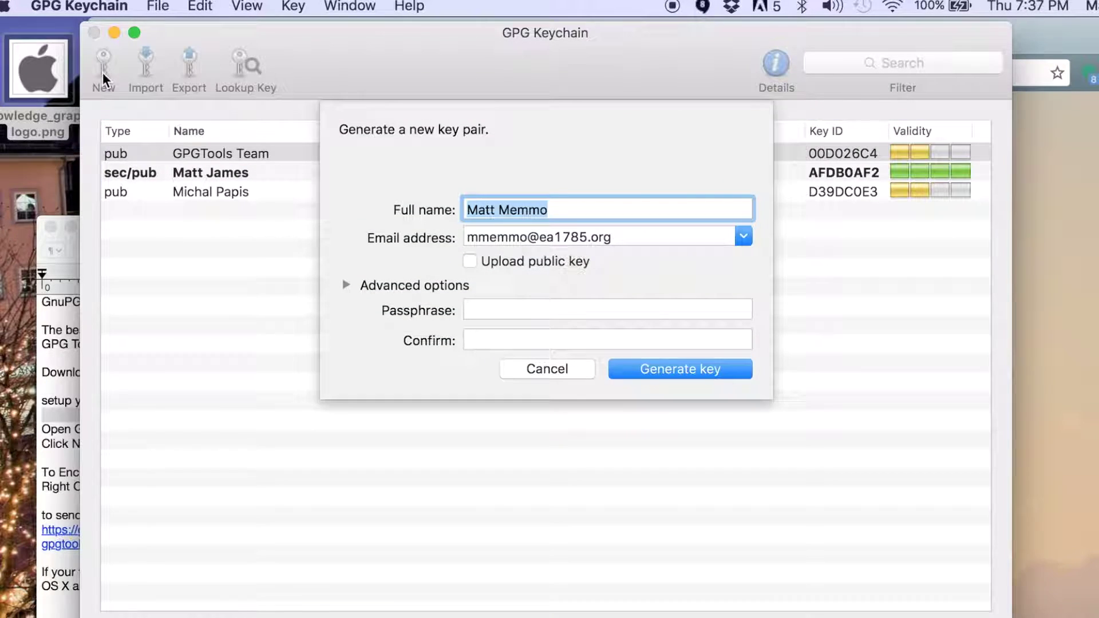
drag(594, 212, 502, 209)
key(BackSpace)
key(BackSpace)
key(BackSpace)
key(BackSpace)
key(BackSpace)
key(BackSpace)
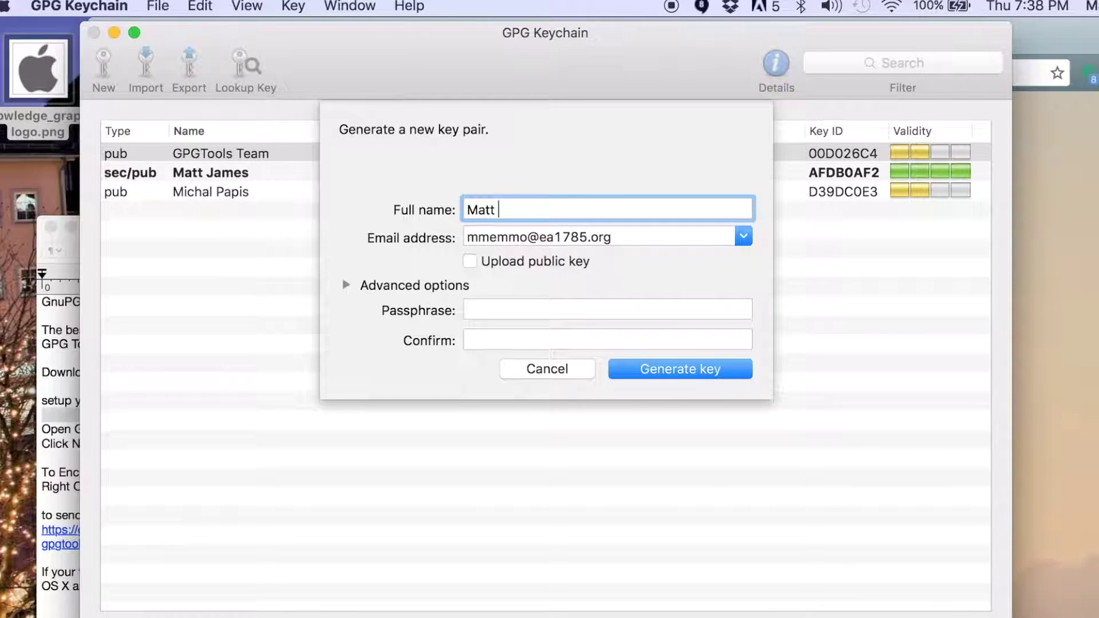
text(My Name)
click(620, 247)
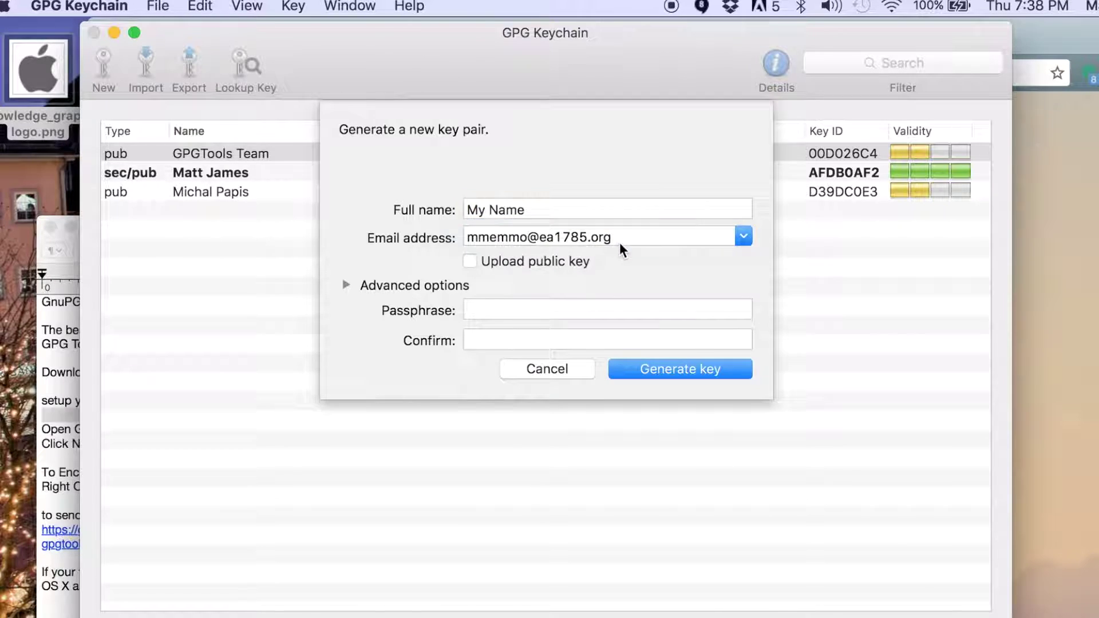
drag(629, 236, 430, 236)
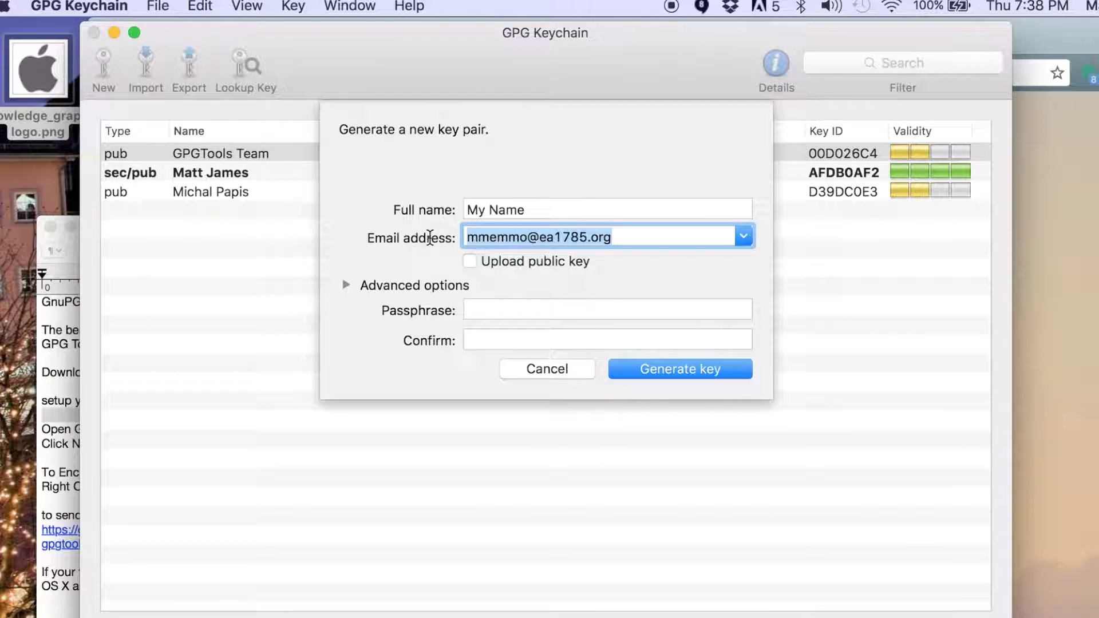
text(myemai)
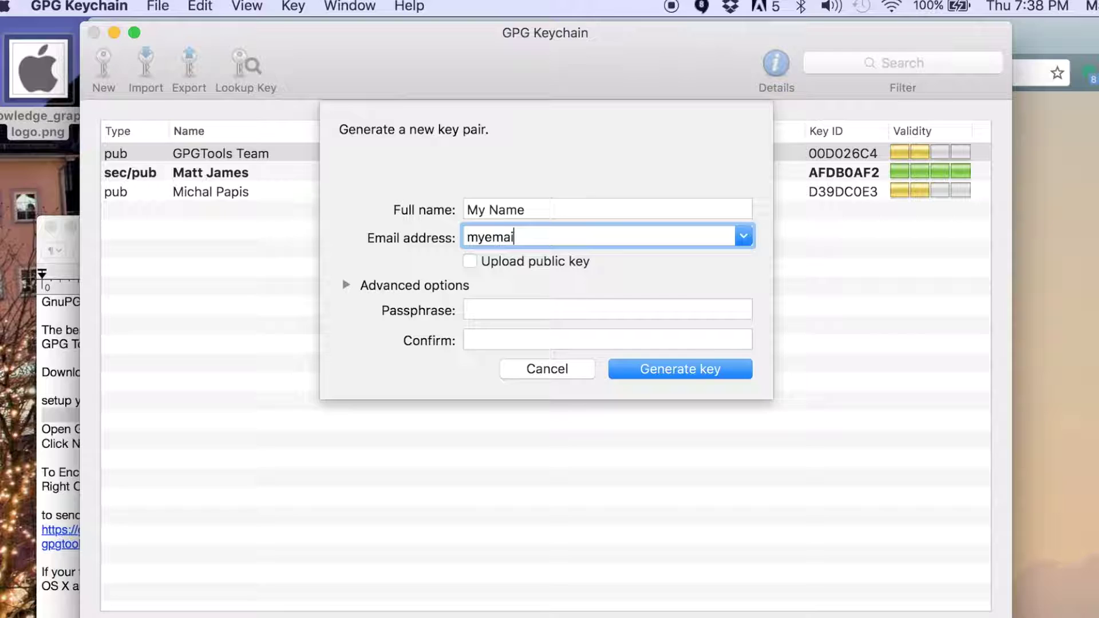
text(l@gmail.com)
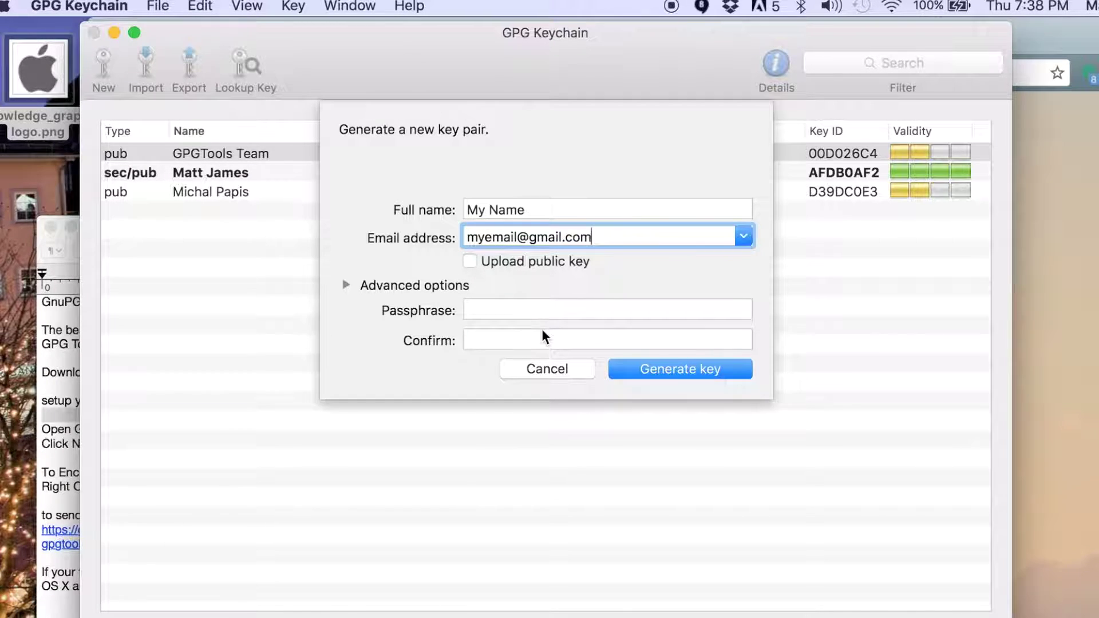
Enter the key's passphrase and type it again to confirm.
click(508, 310)
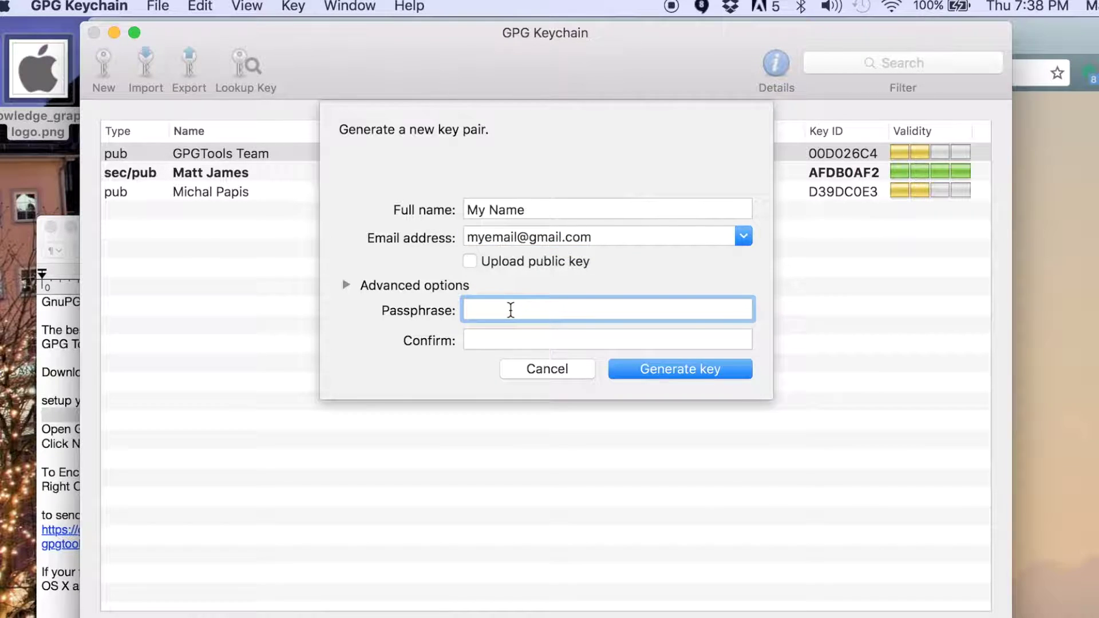
text(password)
key(Tab)
text(pass)
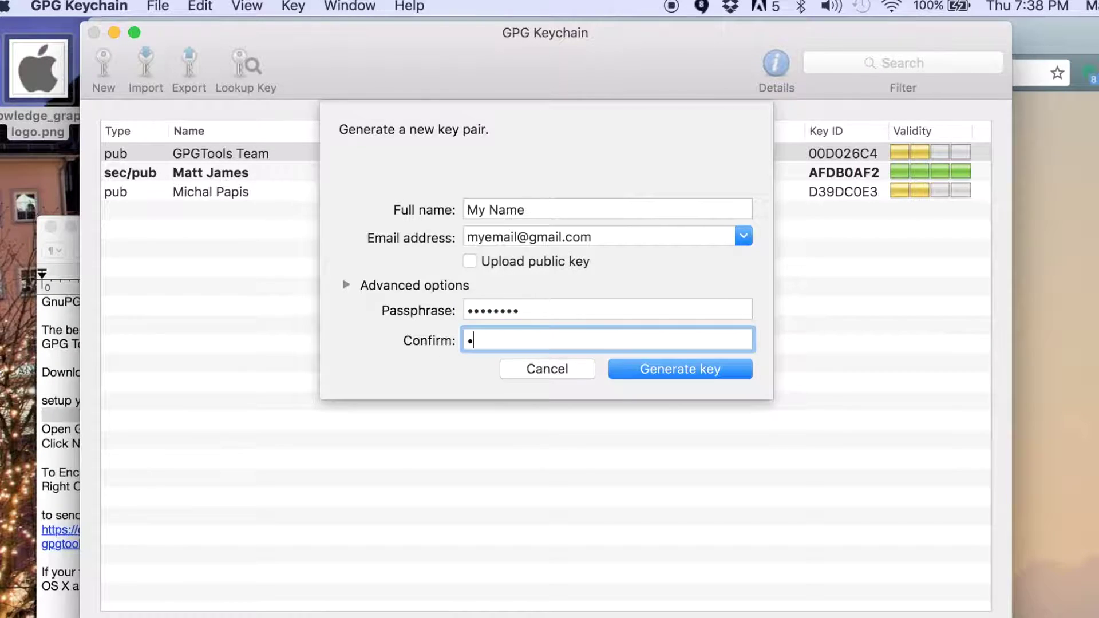
text(word)
Generate the My Name key pair, continuing past the simple-passphrase warning.
click(647, 369)
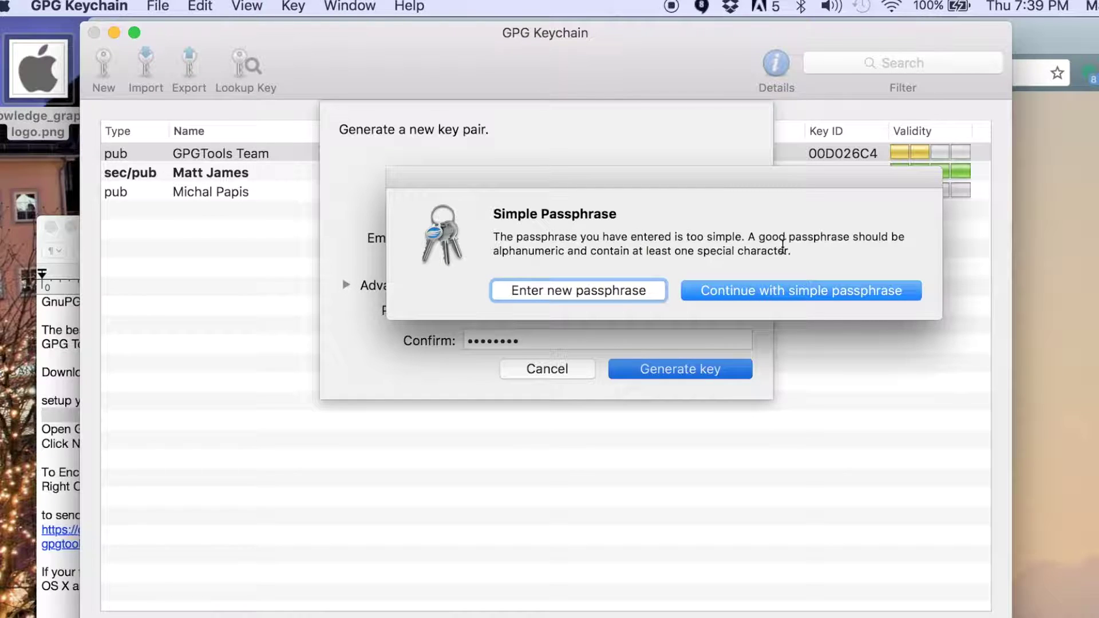
click(761, 290)
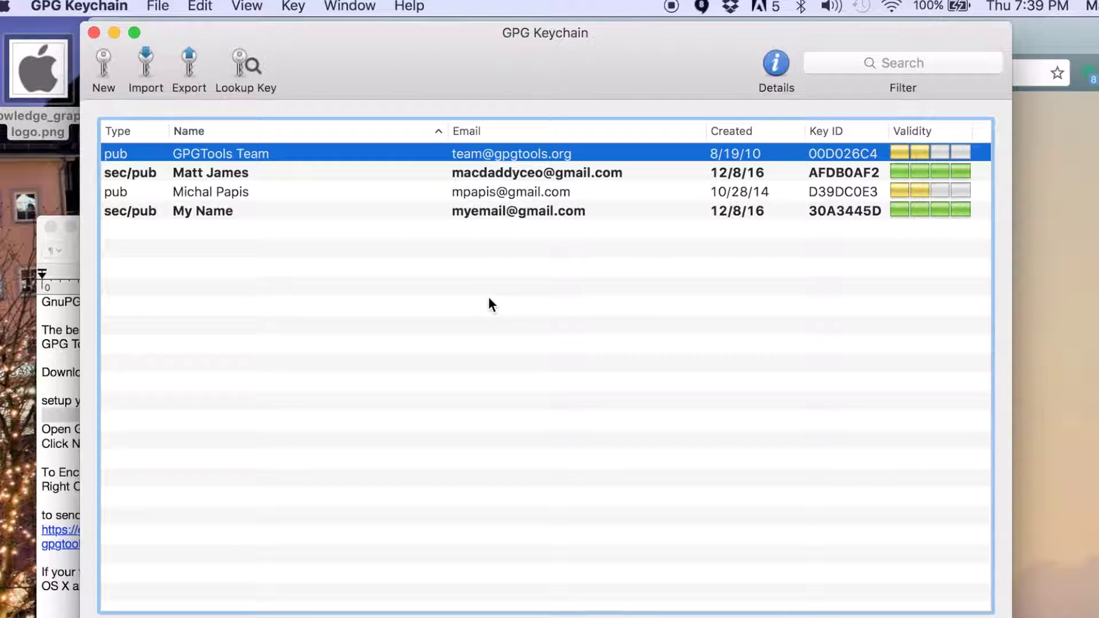
Select the My Name key, then close the 1Encryption Tool.rtf TextEdit window.
click(504, 212)
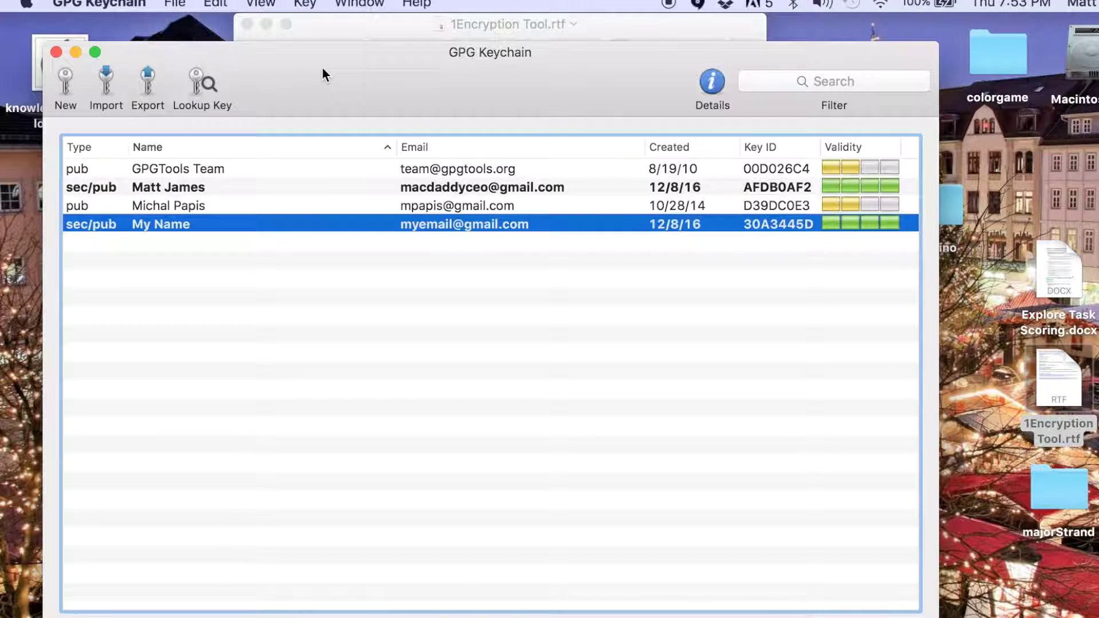
click(387, 22)
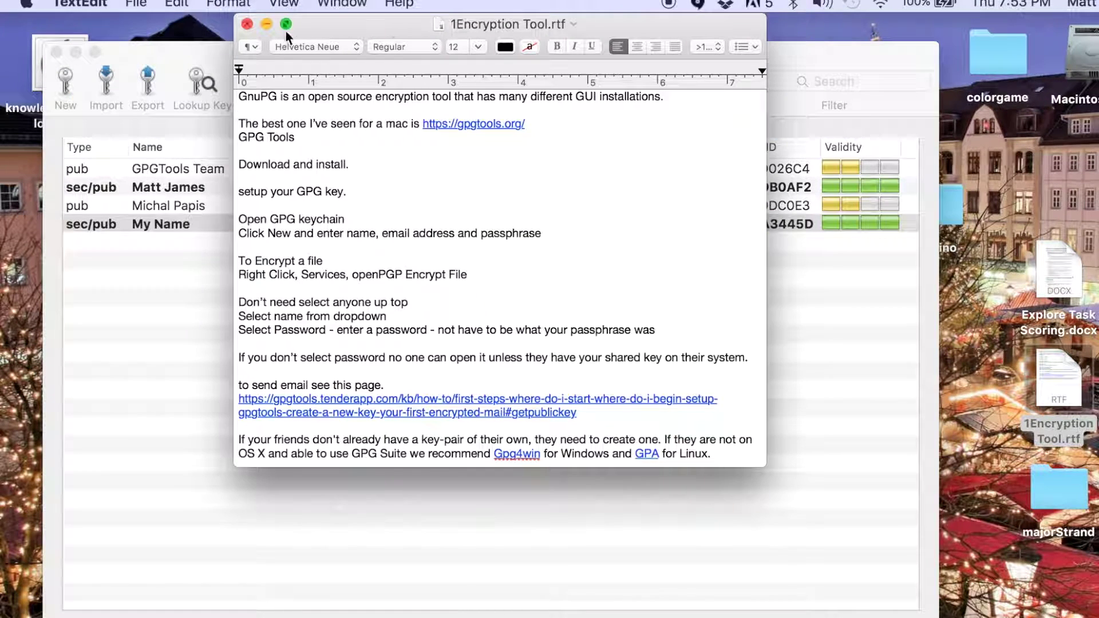
click(246, 22)
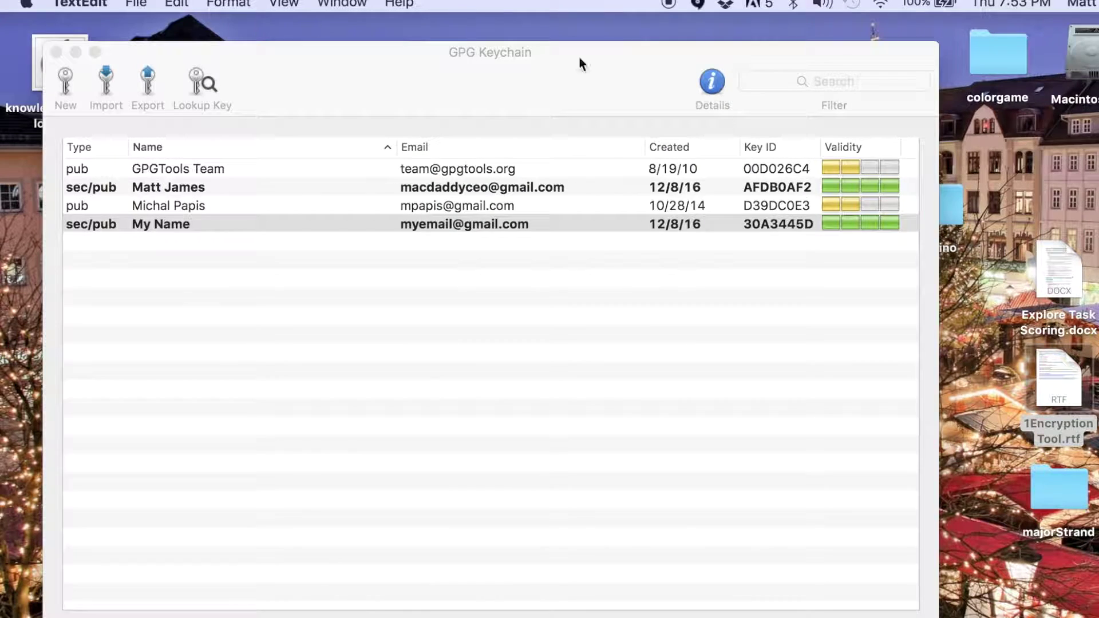
Encrypt 1Encryption Tool.rtf via Services > OpenPGP: Encrypt File, bringing Choose Recipients into view.
right_click(1055, 385)
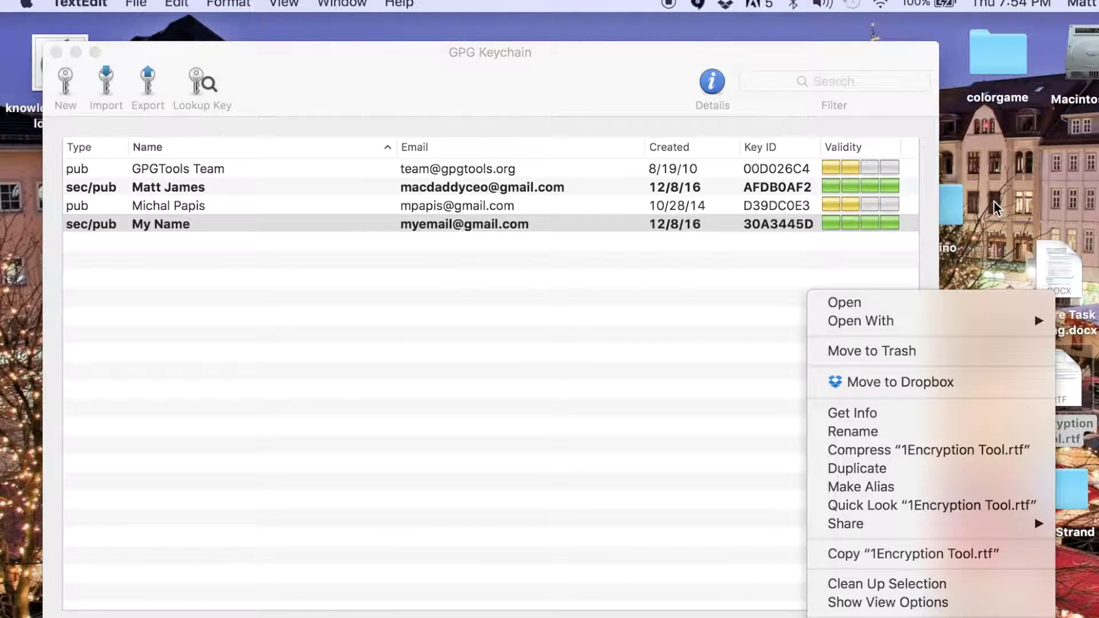
click(1045, 357)
drag(1049, 380, 946, 57)
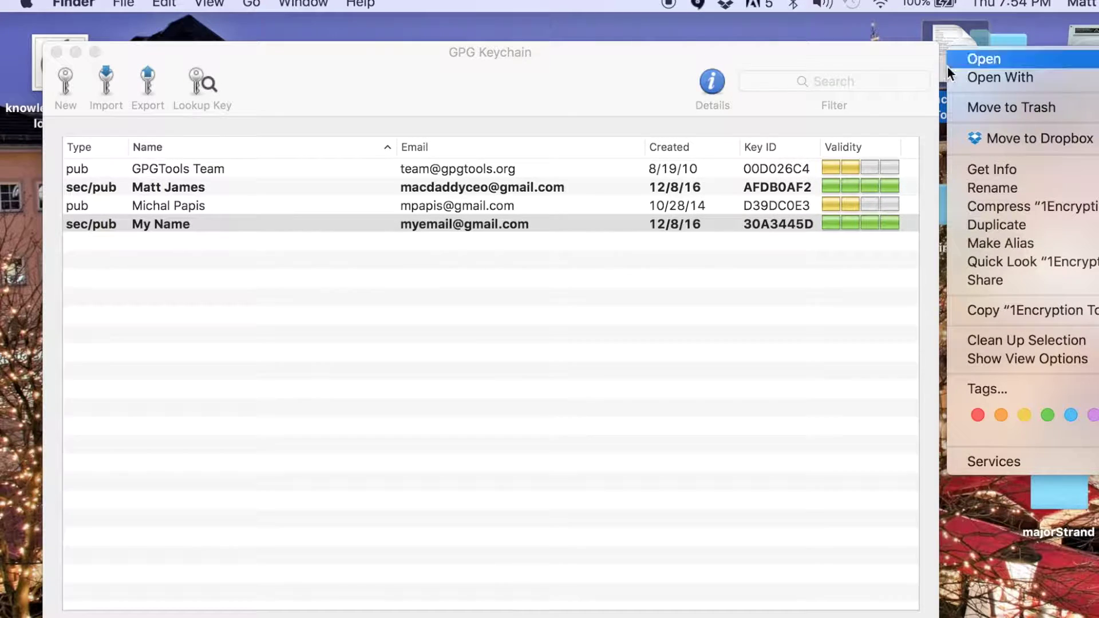
mouse_move(967, 463)
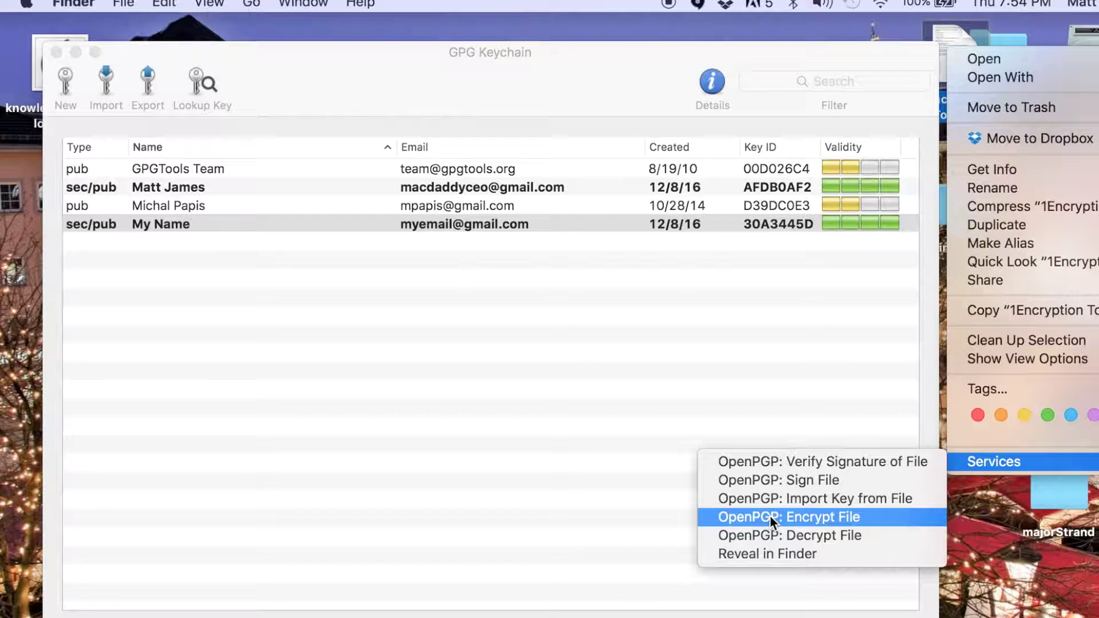
click(839, 515)
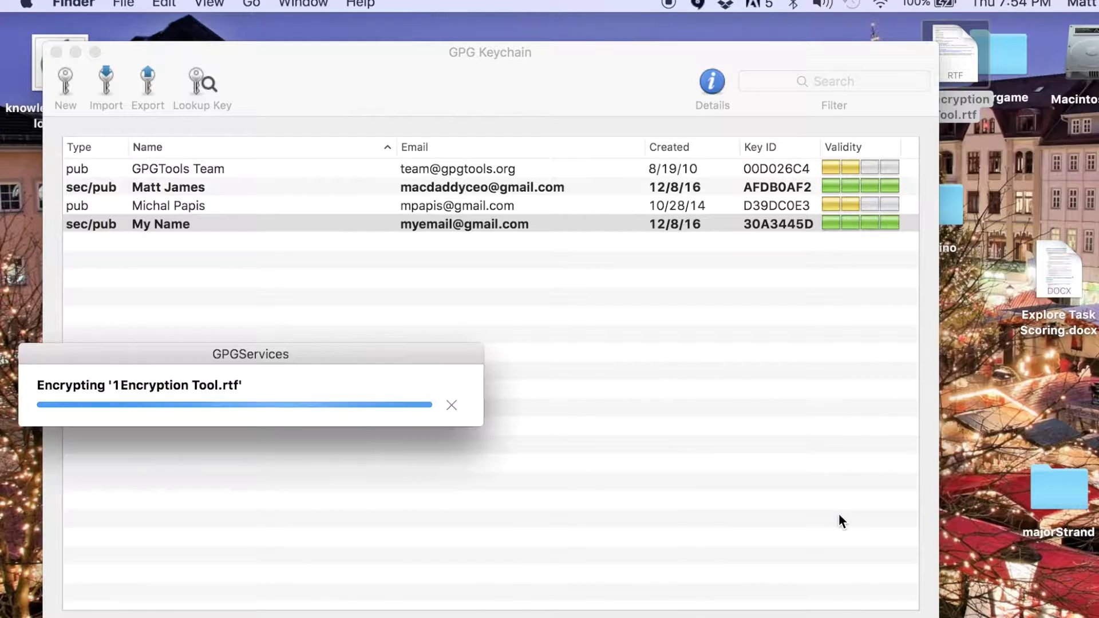
drag(500, 396, 596, 146)
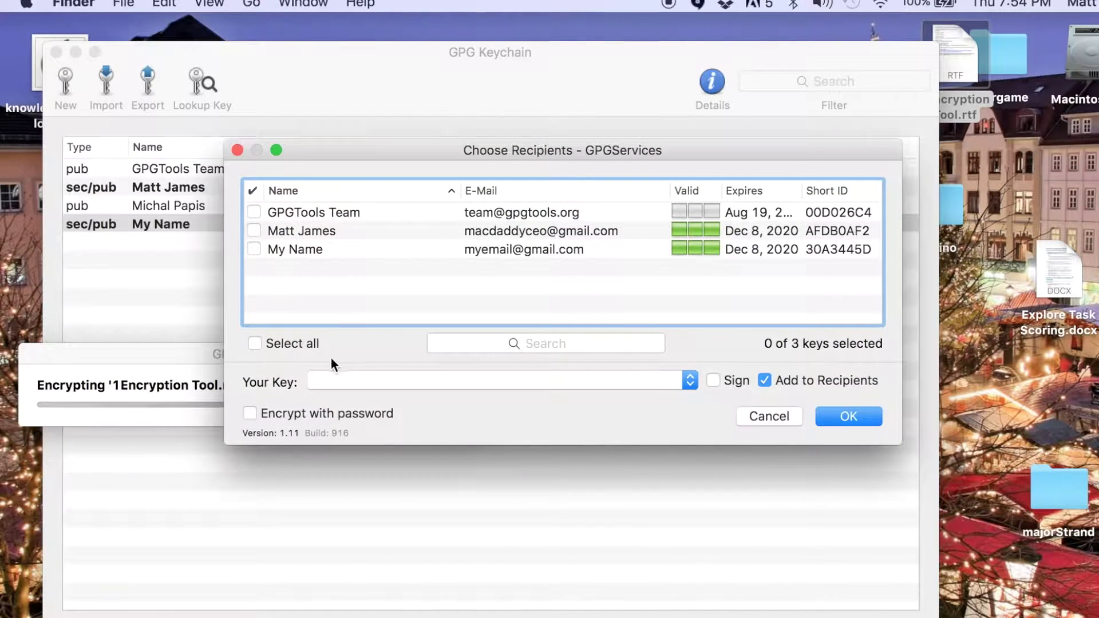
Choose 30A3445D - My Name as your key, tick Encrypt with password, and confirm.
click(362, 384)
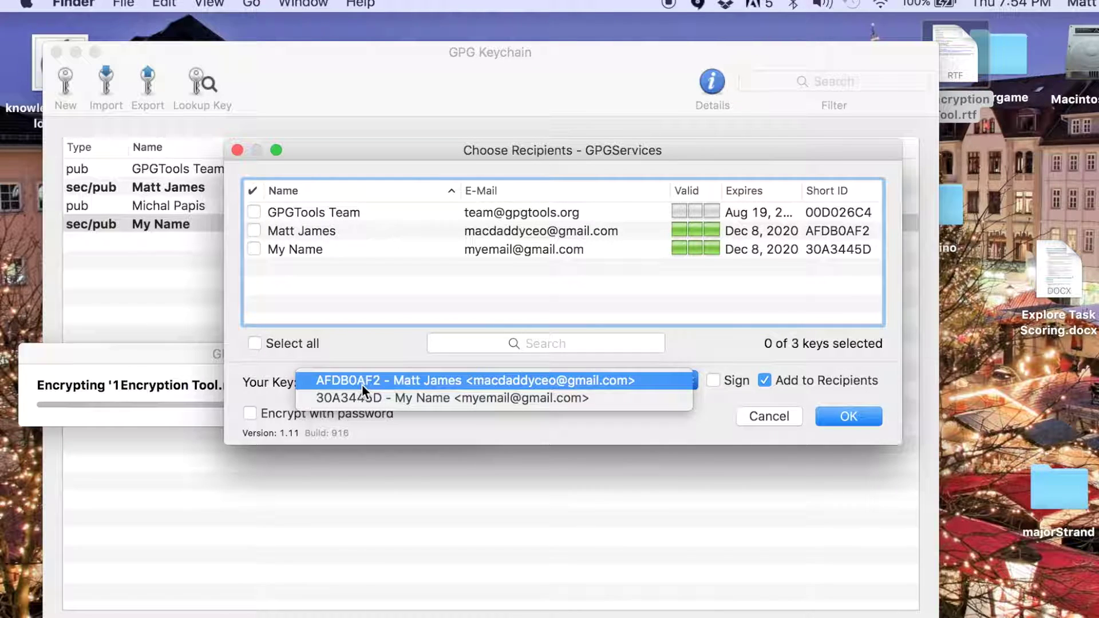
click(432, 399)
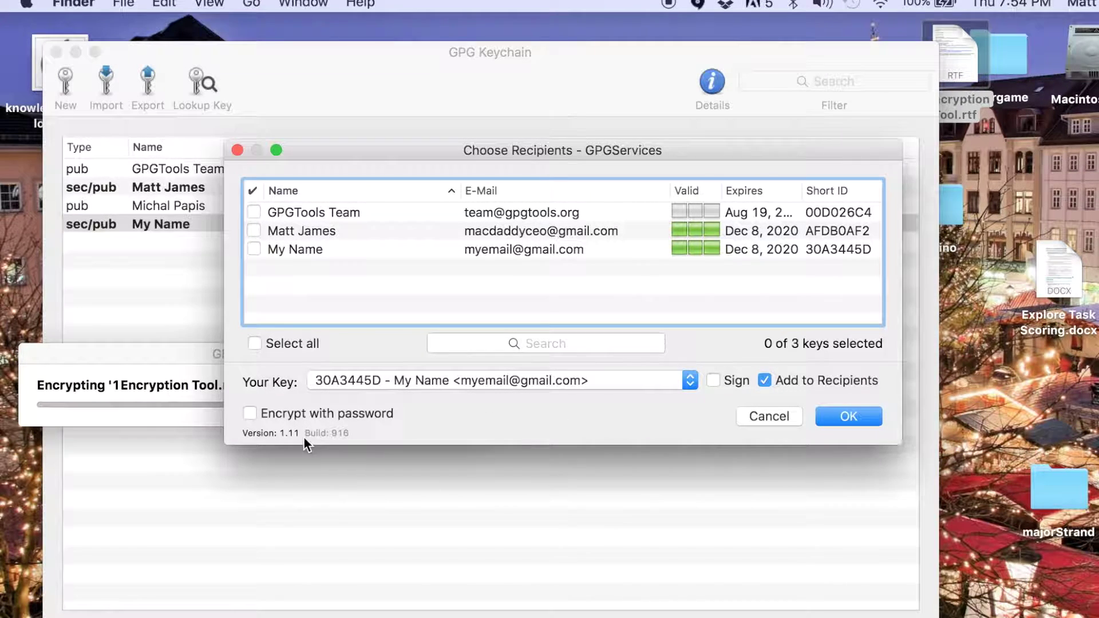
click(251, 413)
click(844, 421)
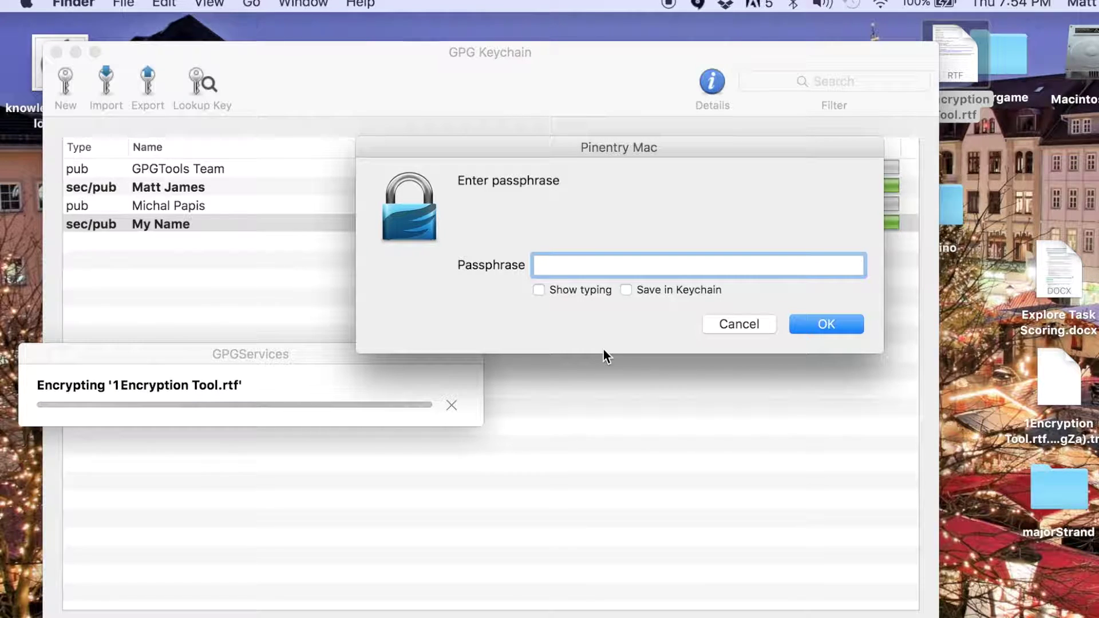
Enter and re-enter the encryption passphrase, retrying after a mismatch, until encryption finishes.
text(•••••••)
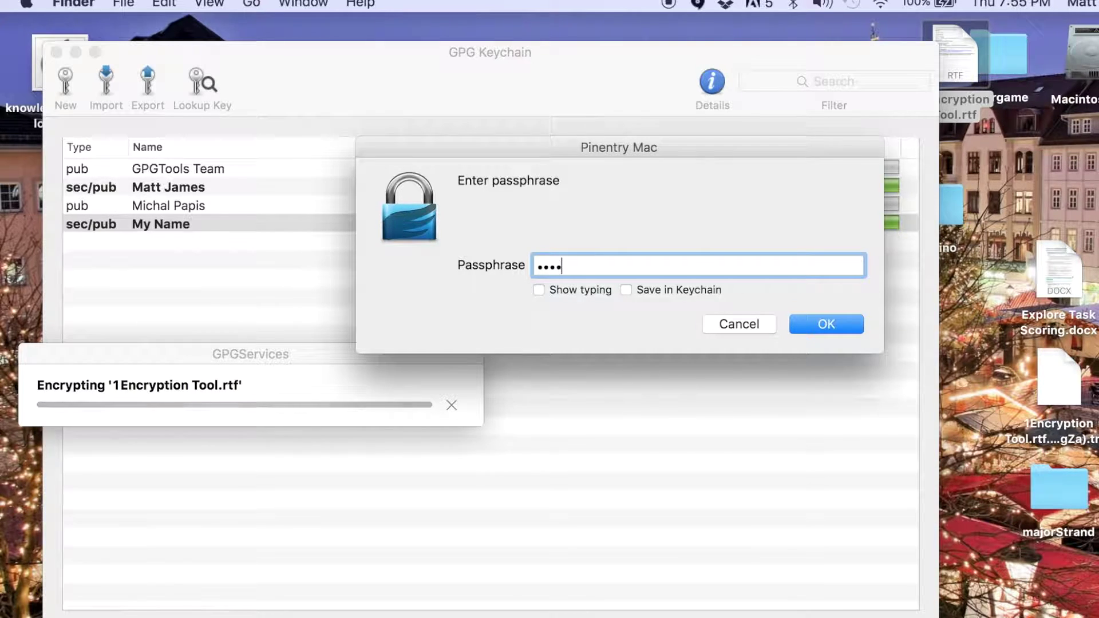
text(•••)
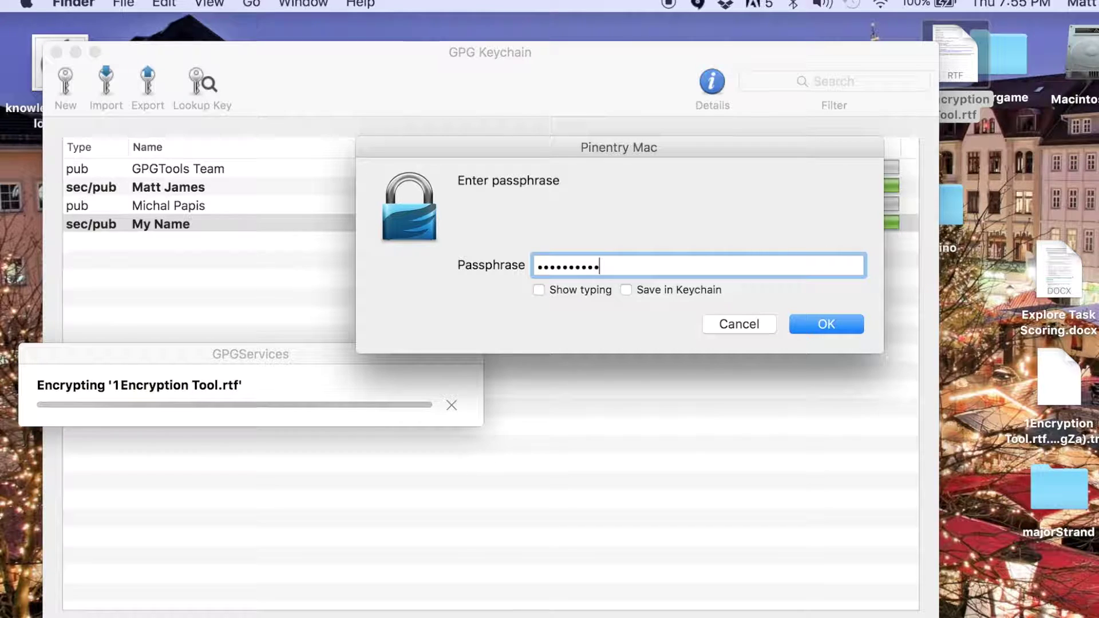
key(Return)
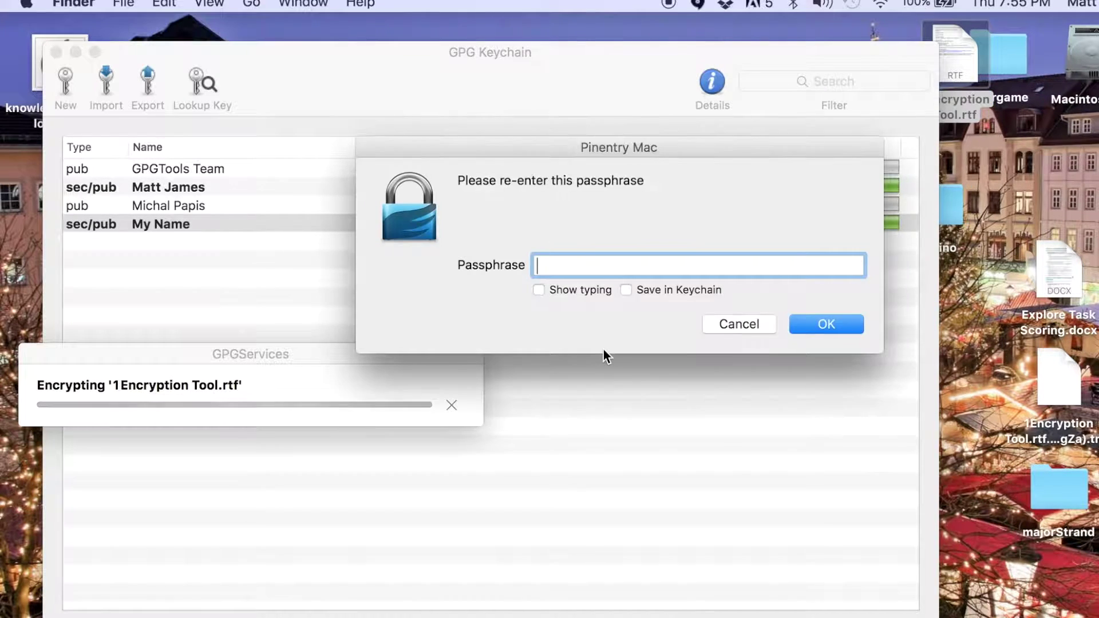
text(•••••)
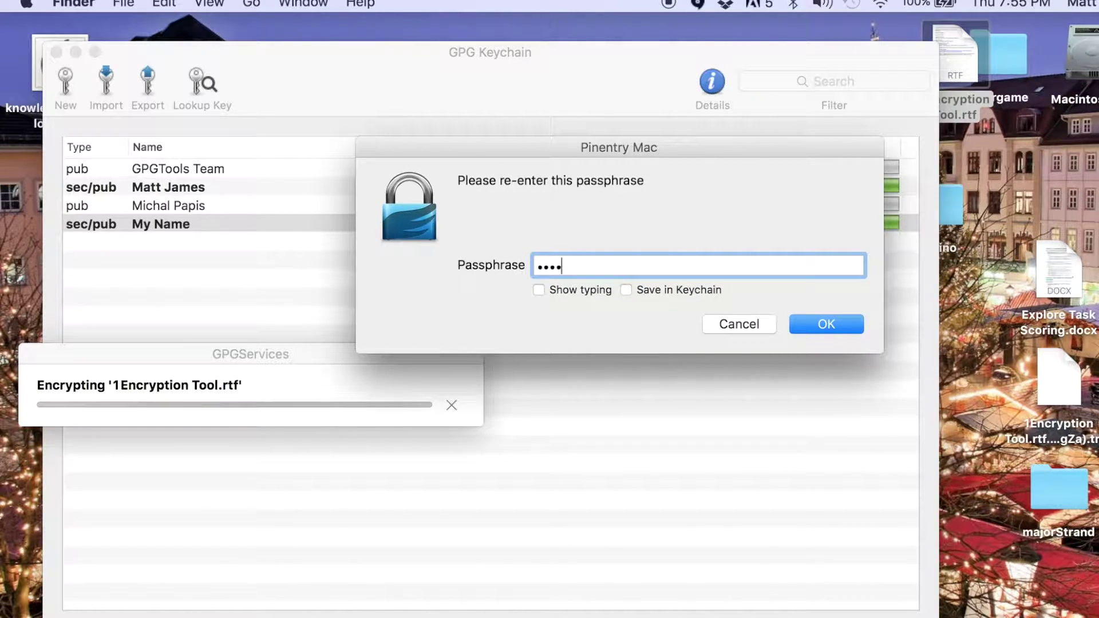
text(•••••)
key(Return)
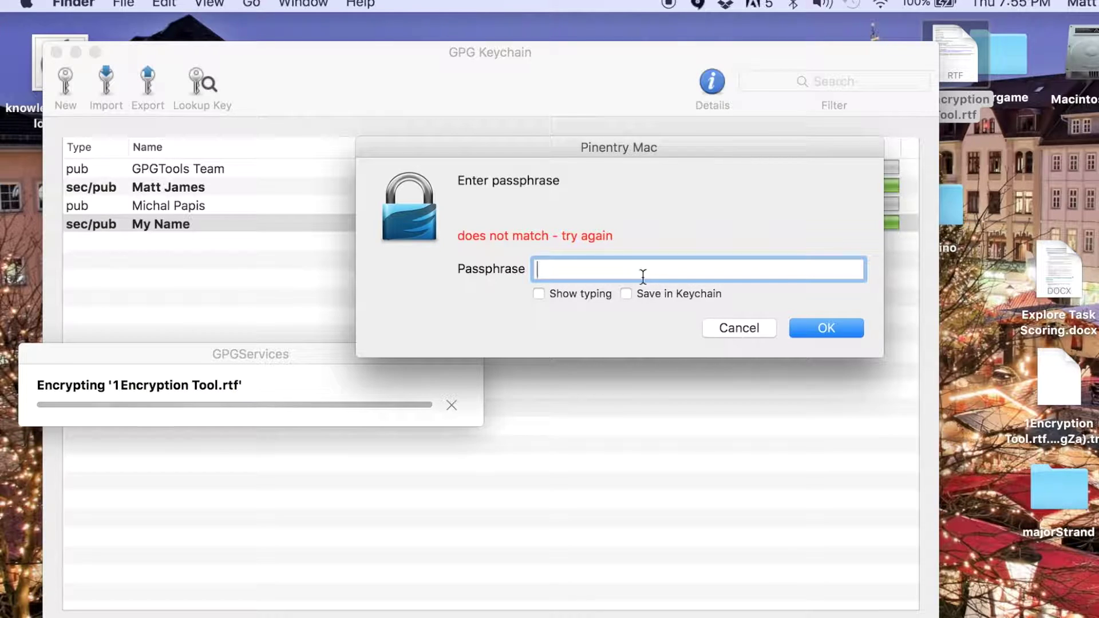
text(••••••••)
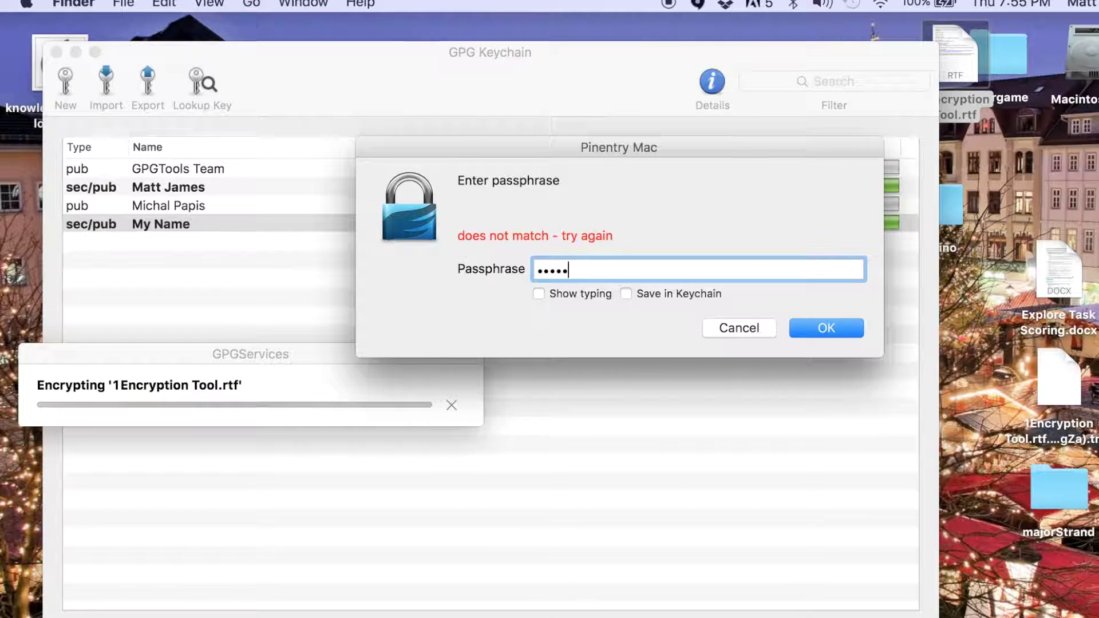
key(Return)
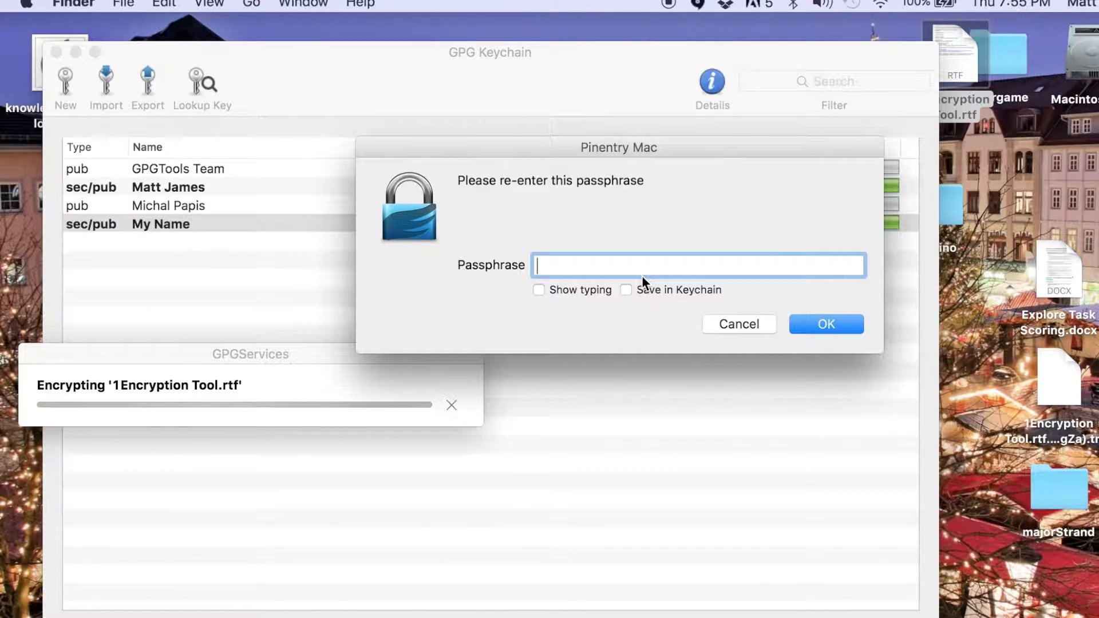
text(•••••••)
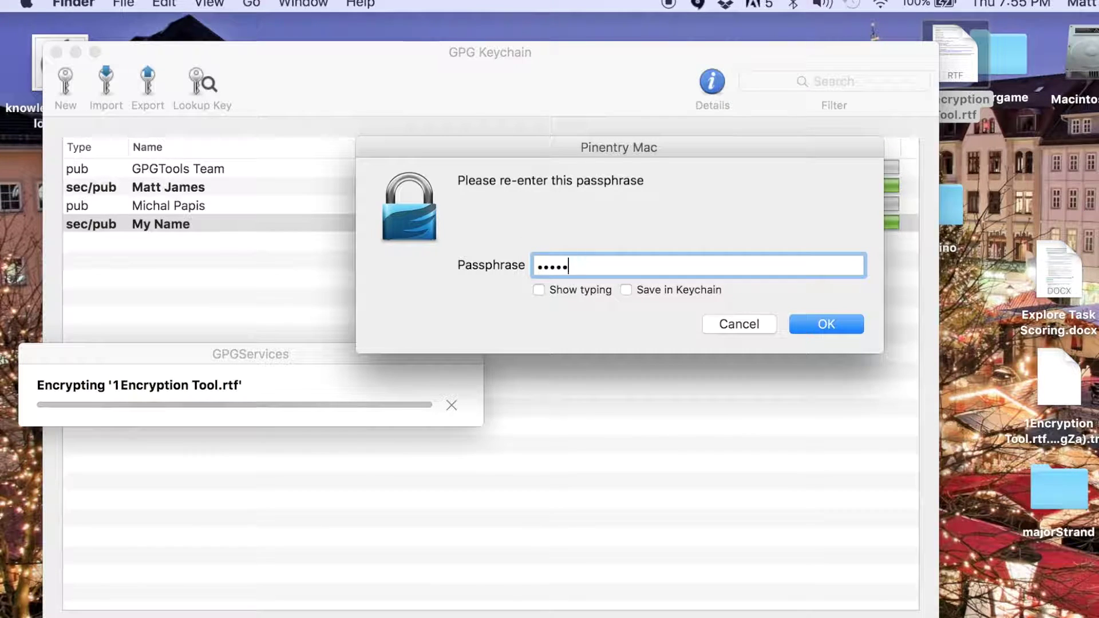
text(•)
key(Return)
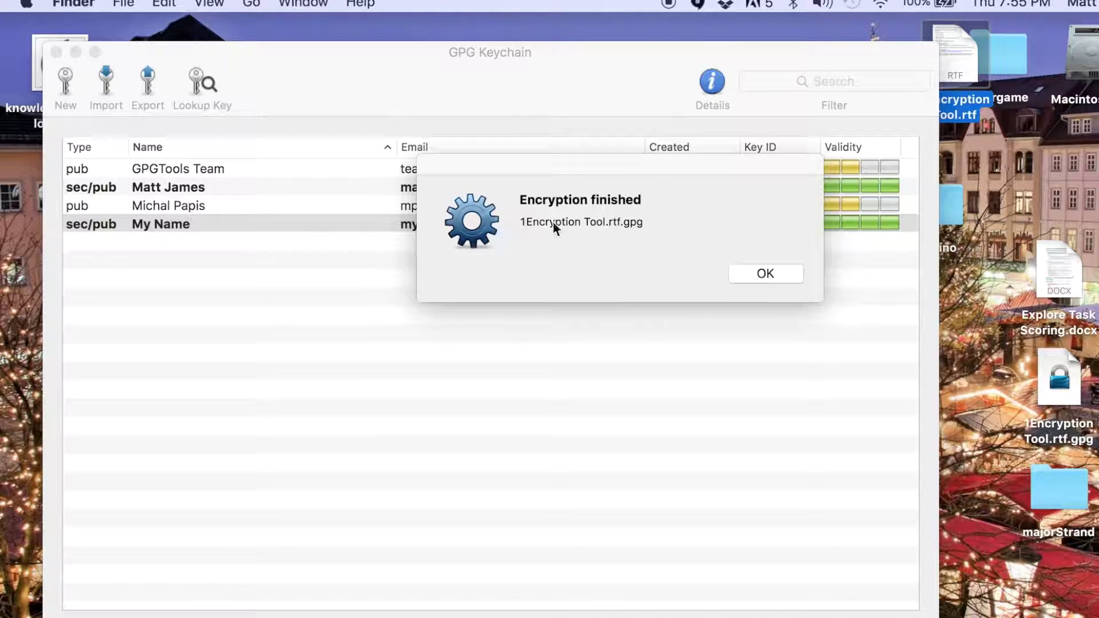
Dismiss the Encryption finished notice and move 1Encryption Tool.rtf.gpg higher on the desktop.
click(764, 272)
drag(1056, 381, 1008, 153)
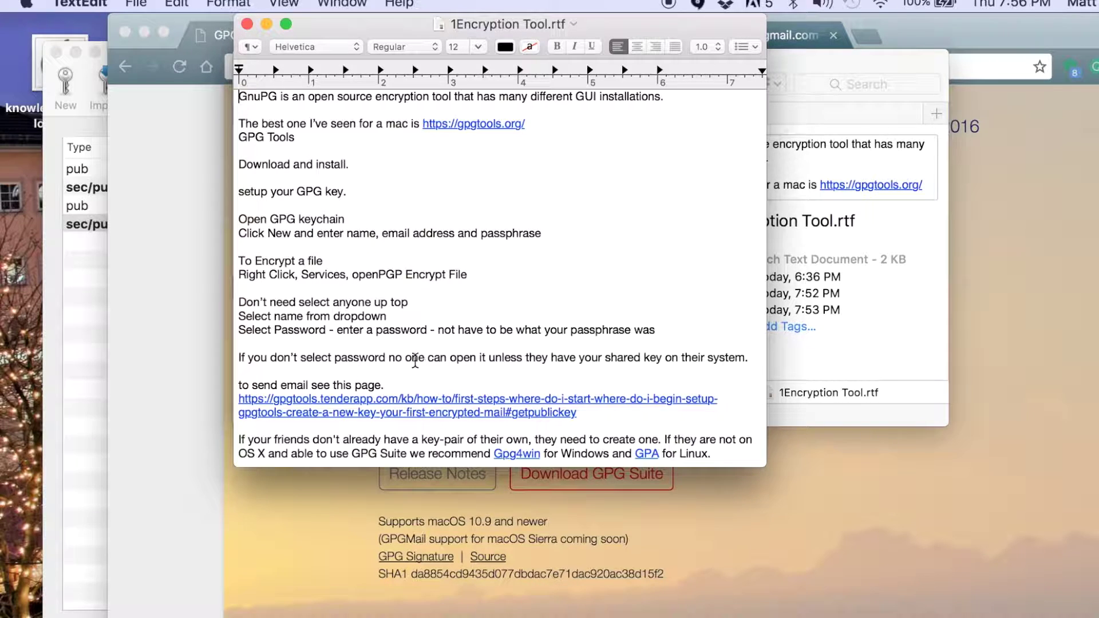
Open the 'First steps – where do I start' support article in Chrome and skim its opening.
click(421, 404)
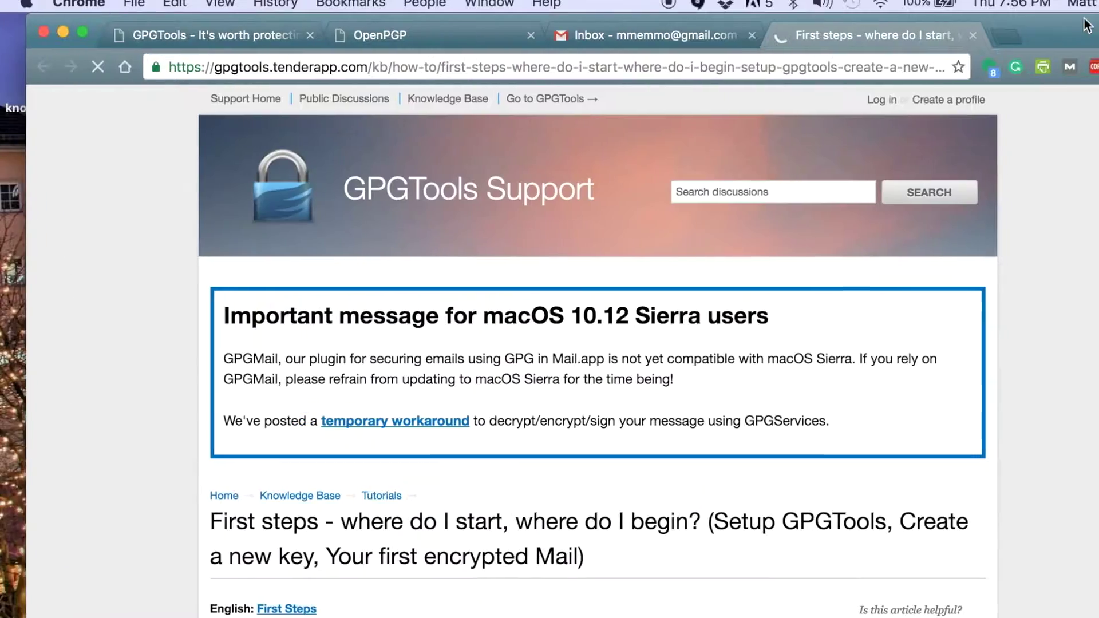
scroll(838, 421, down, 15)
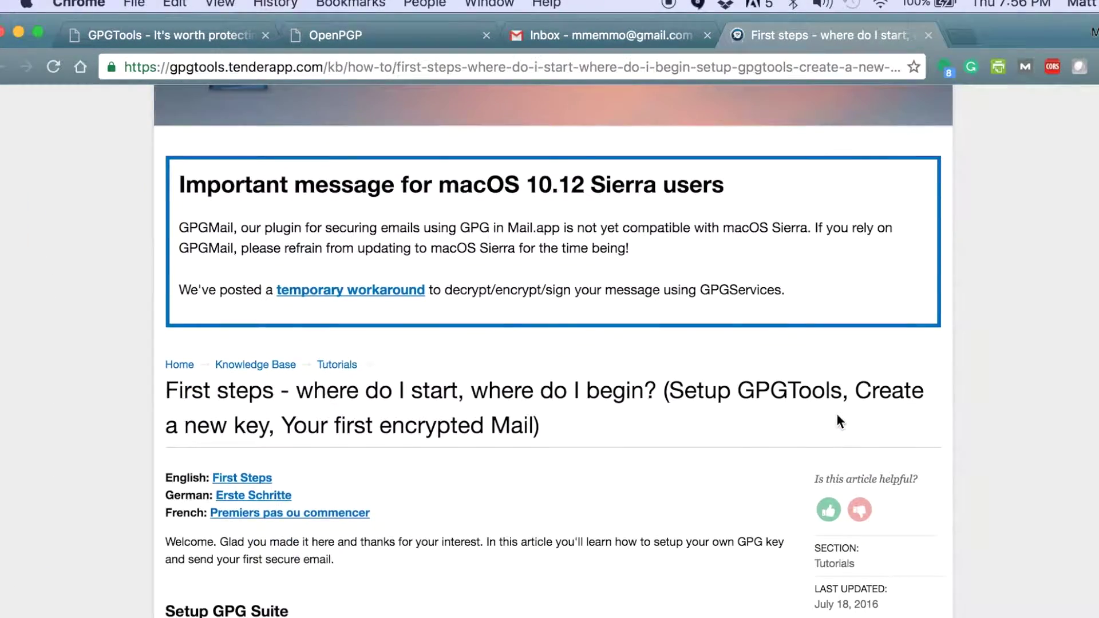
scroll(838, 418, up, 3)
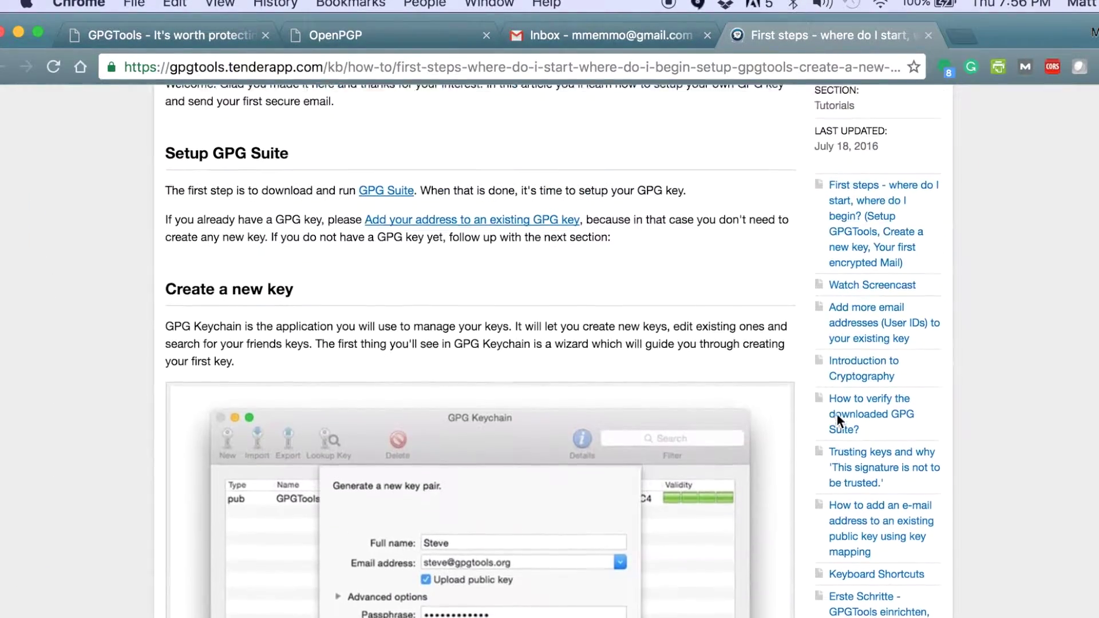
scroll(838, 418, down, 5)
scroll(837, 421, down, 1)
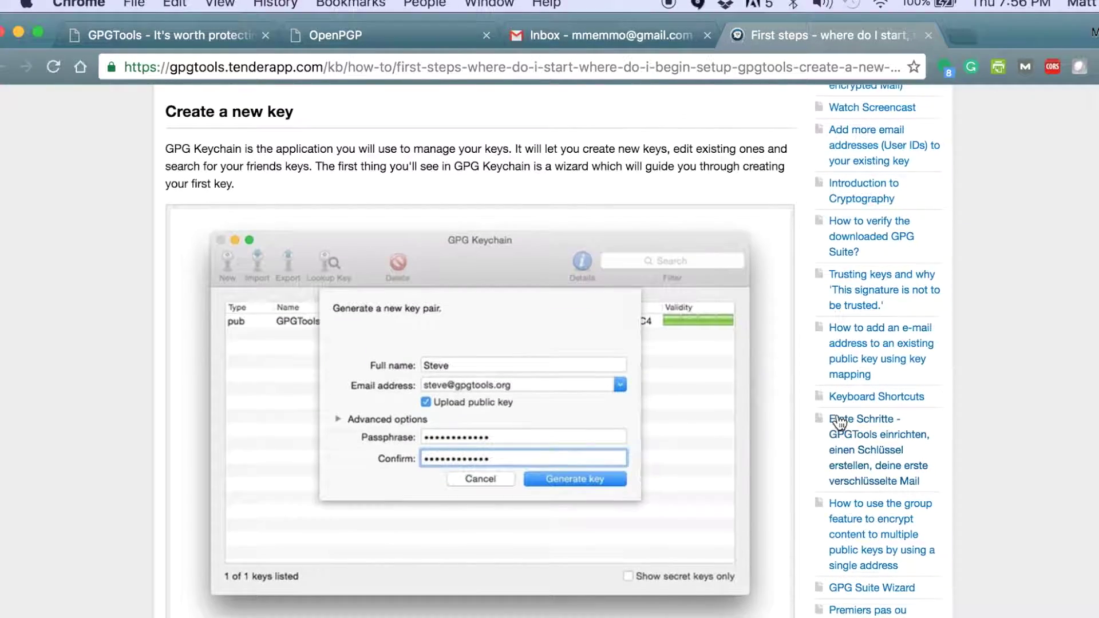
scroll(838, 422, up, 5)
scroll(838, 420, down, 7)
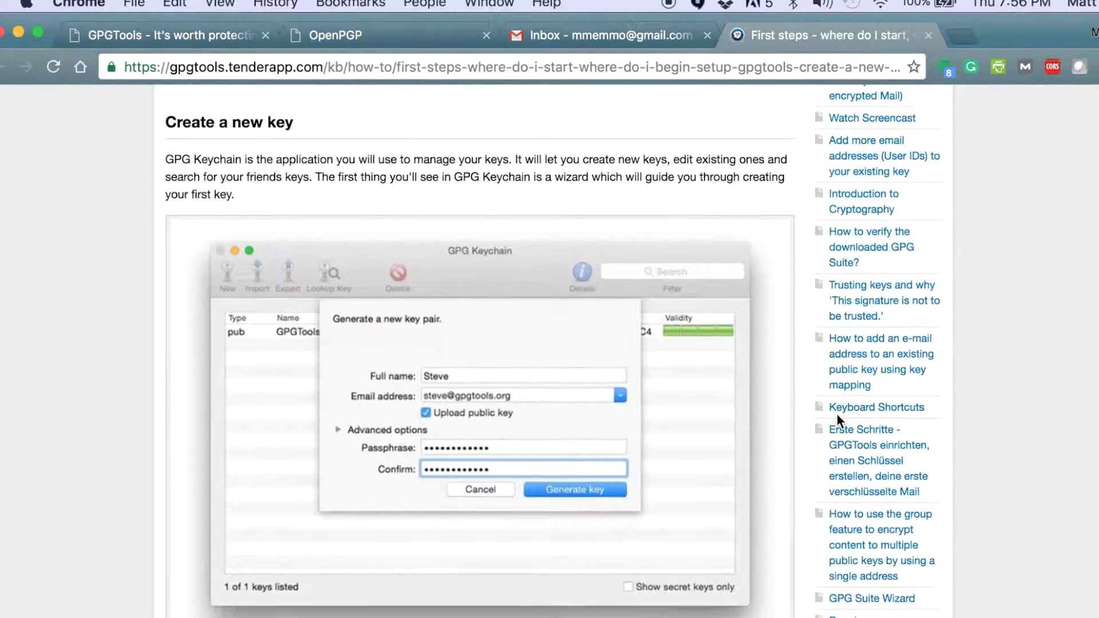
scroll(836, 413, down, 4)
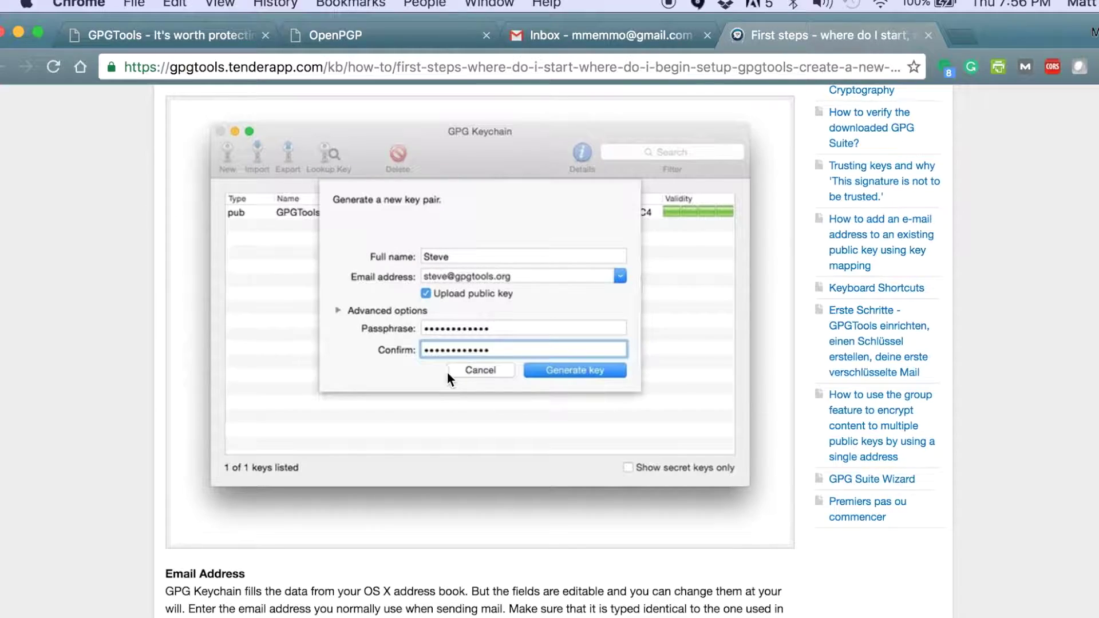
Read down the 'Create a new key' section to the passphrase advice.
scroll(524, 427, down, 9)
scroll(524, 429, up, 6)
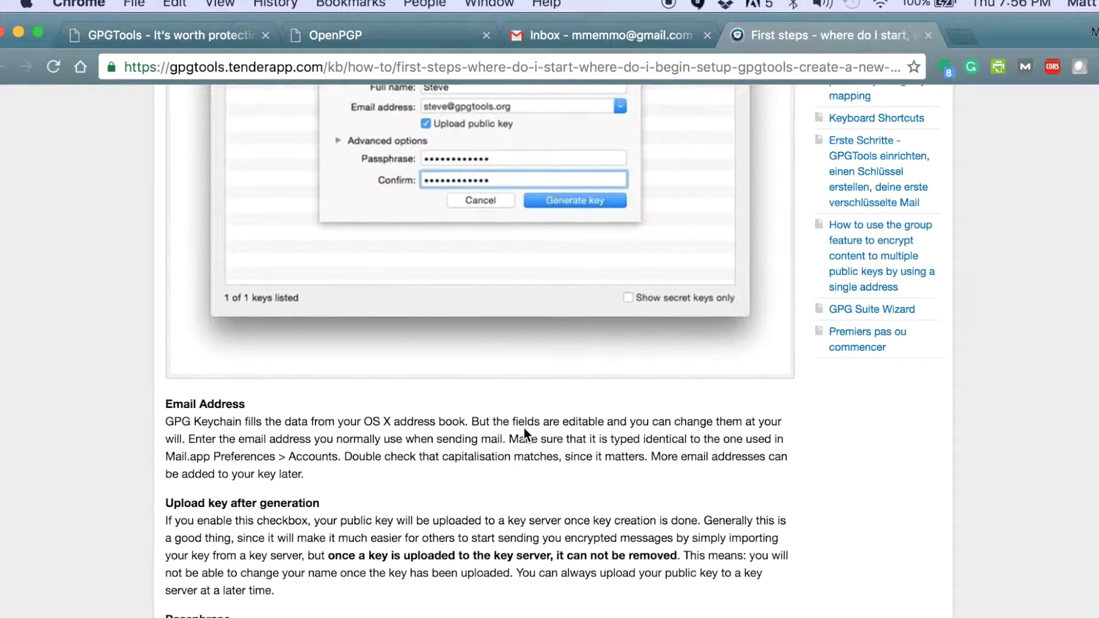
scroll(525, 430, up, 3)
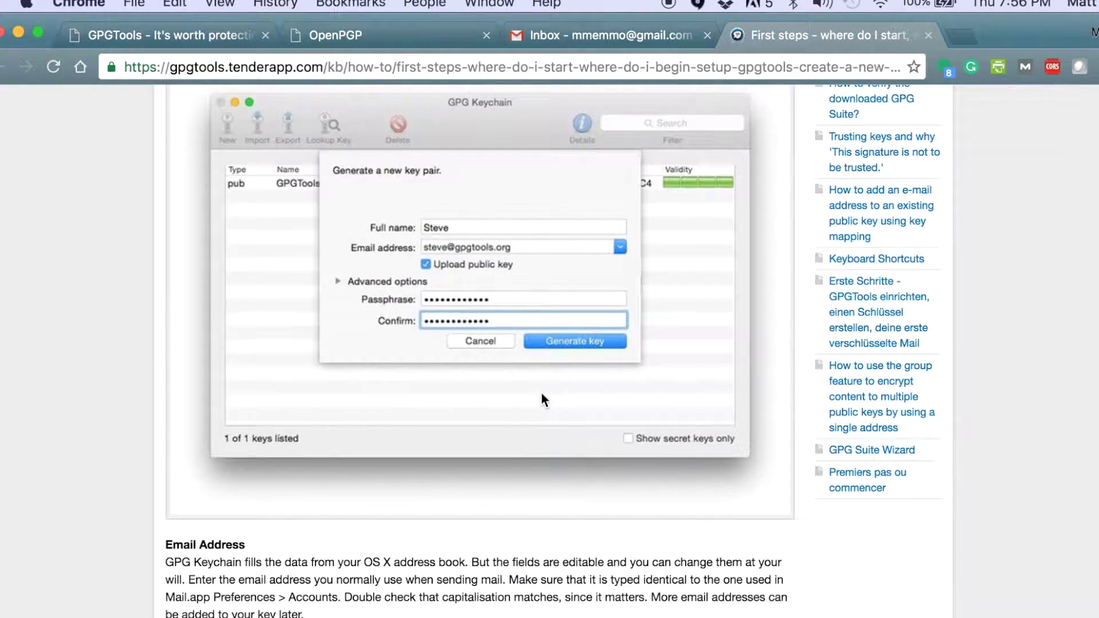
scroll(557, 555, down, 5)
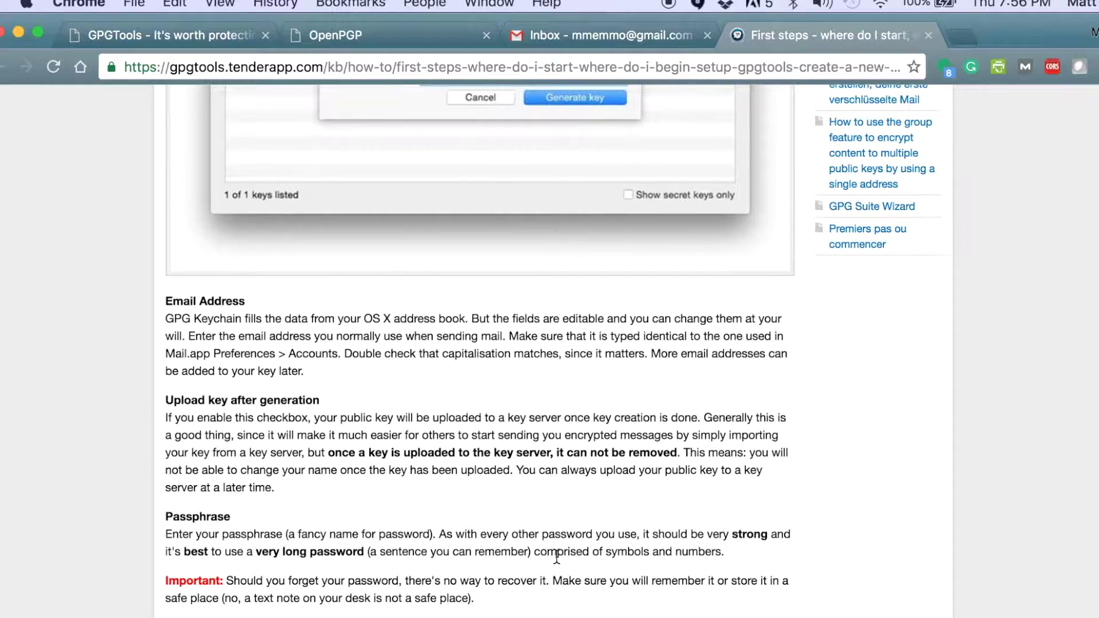
scroll(556, 558, down, 8)
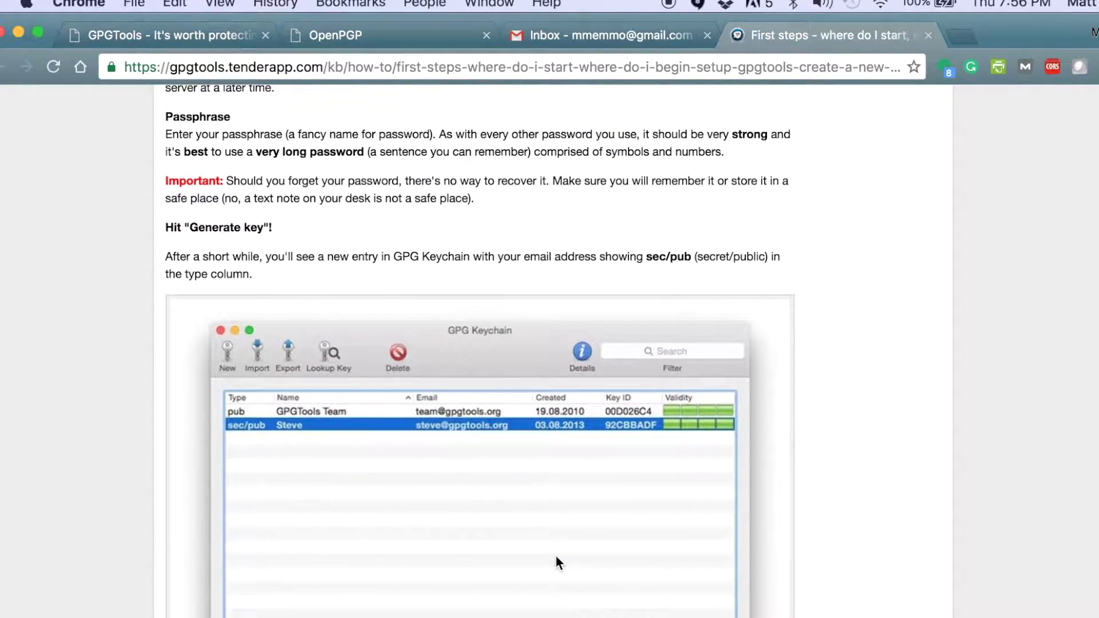
scroll(556, 558, down, 12)
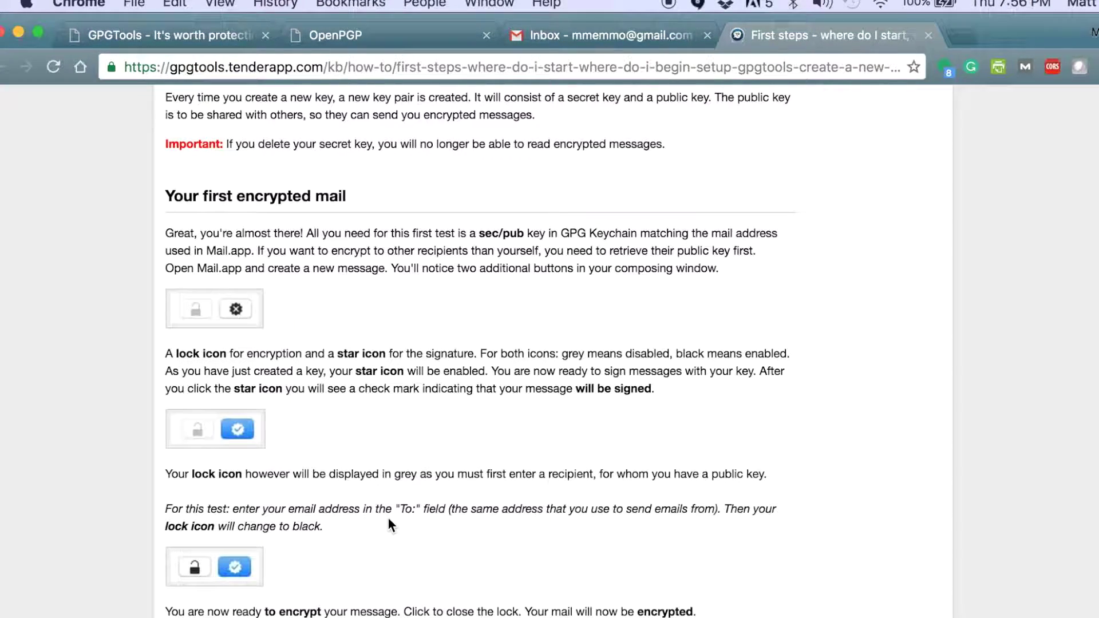
Read through 'Your first encrypted mail' down to the 'Congrats' and 'Why all this hassle?' sections.
scroll(387, 517, down, 4)
scroll(390, 524, down, 5)
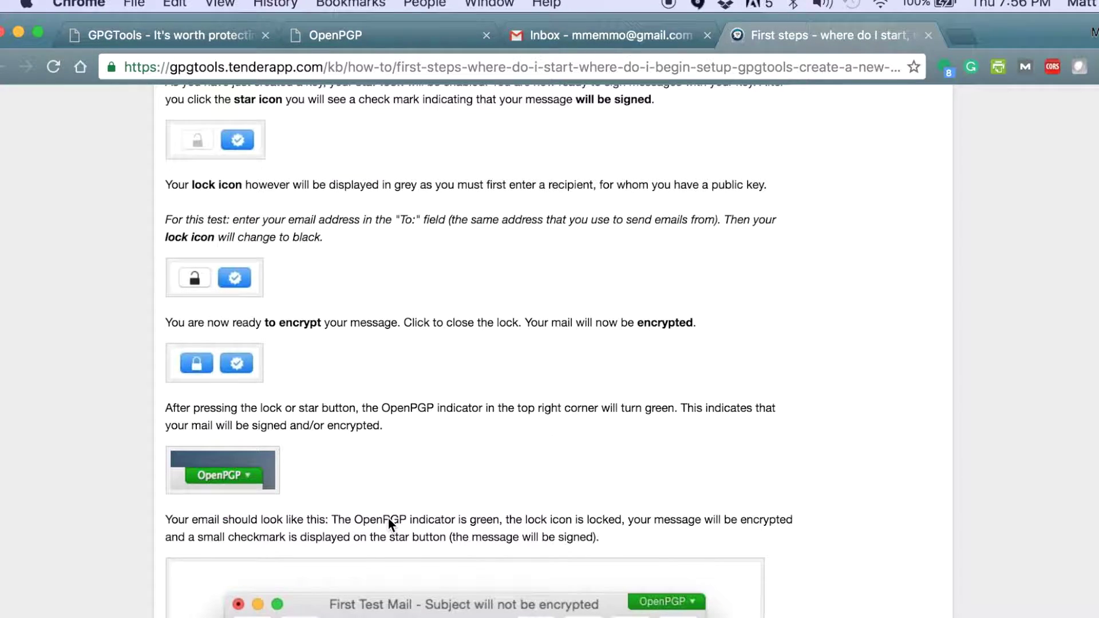
scroll(388, 522, down, 12)
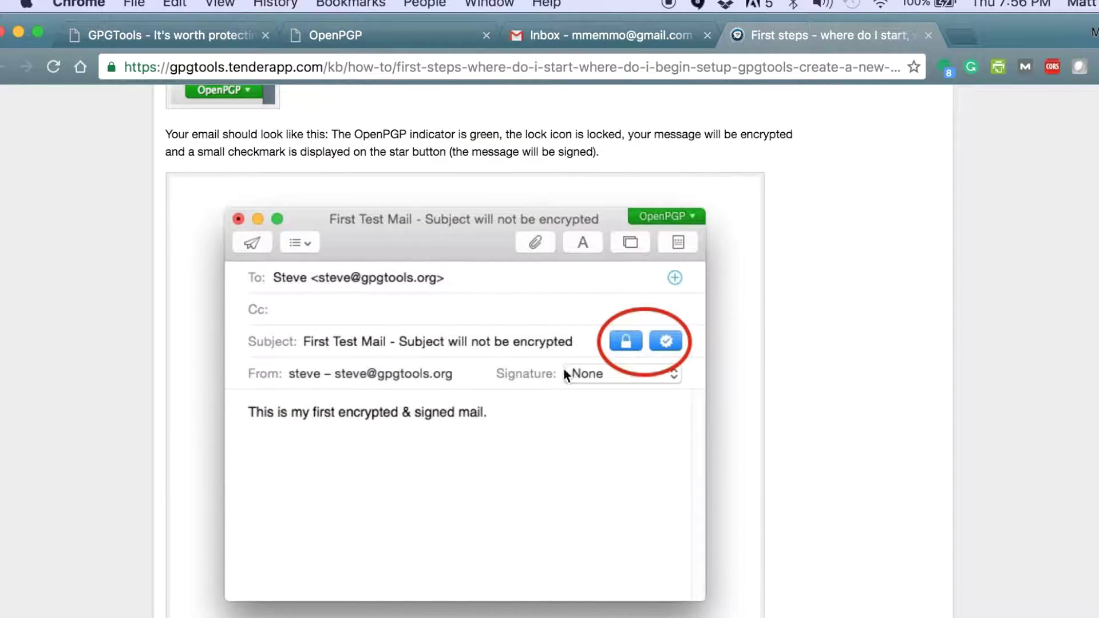
scroll(710, 532, down, 12)
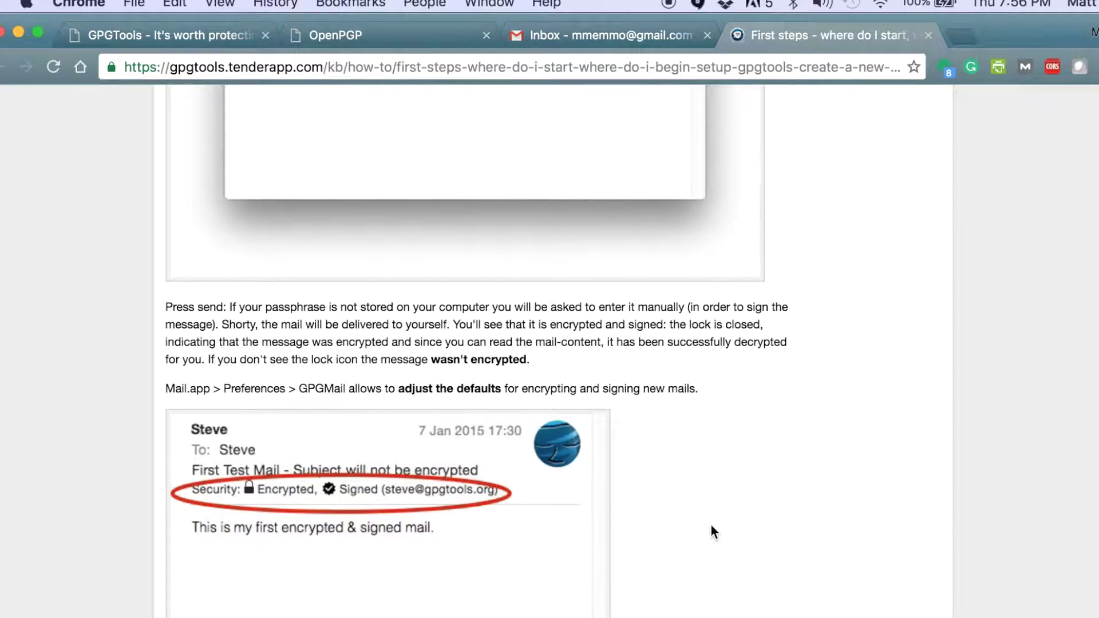
scroll(712, 531, down, 3)
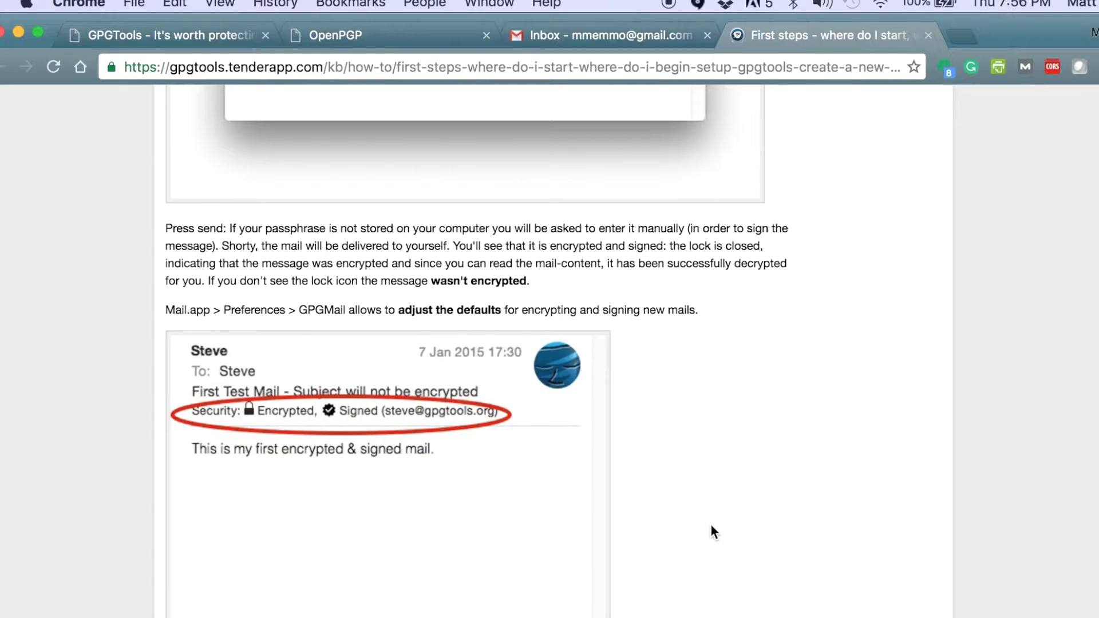
scroll(712, 531, down, 14)
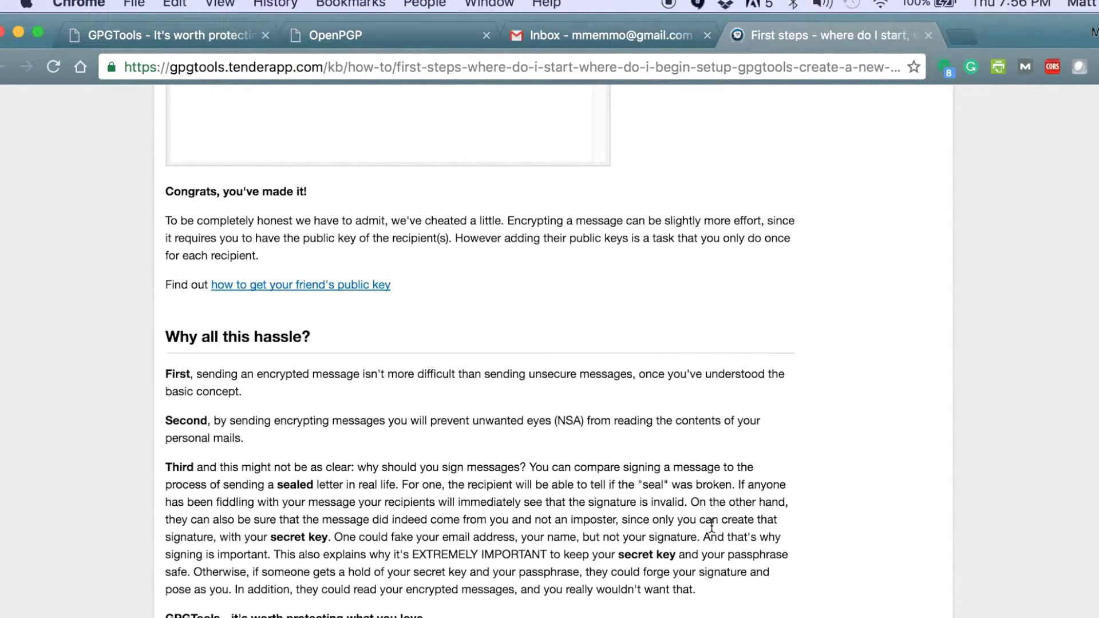